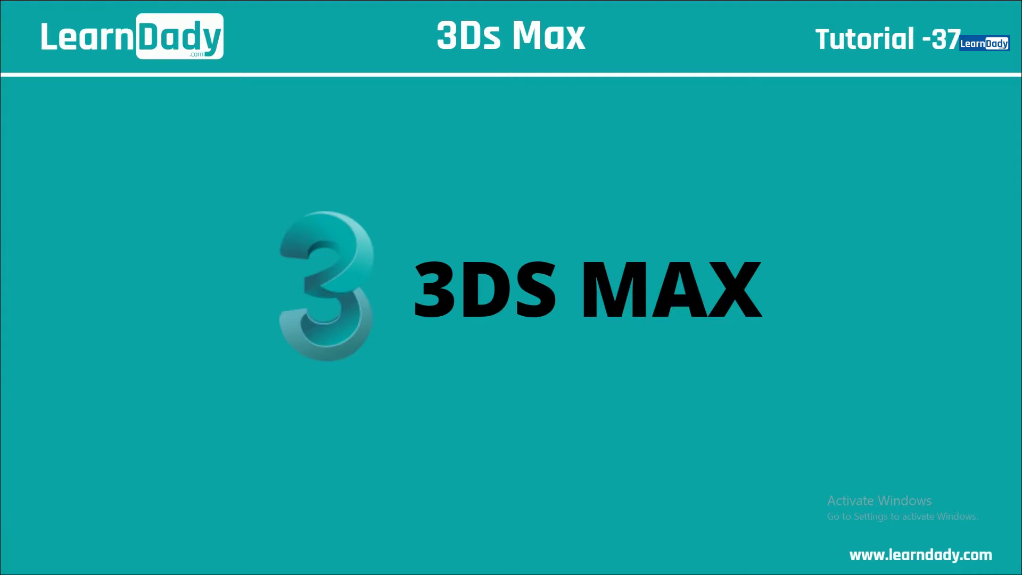
- Advance past the intro slides to an empty 3ds Max scene
left_click(998, 279)
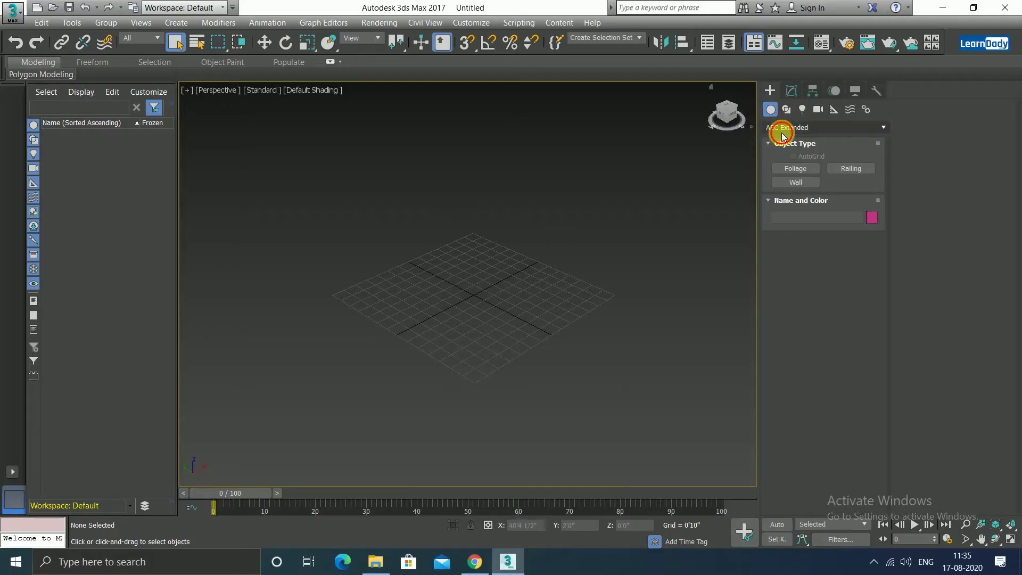
- Switch the Create panel to AEC Extended and start the Foliage tool
left_click(779, 127)
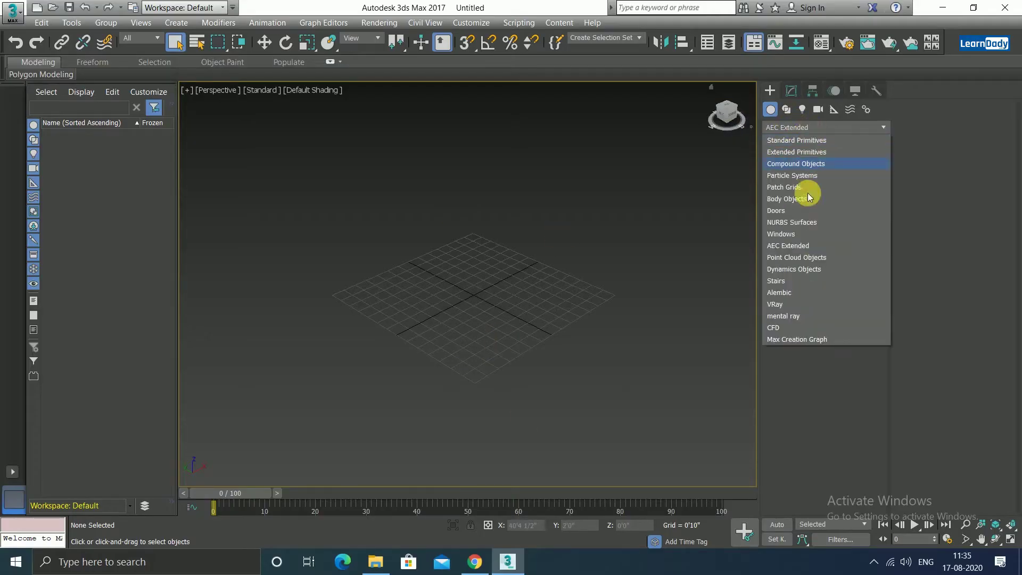
left_click(793, 245)
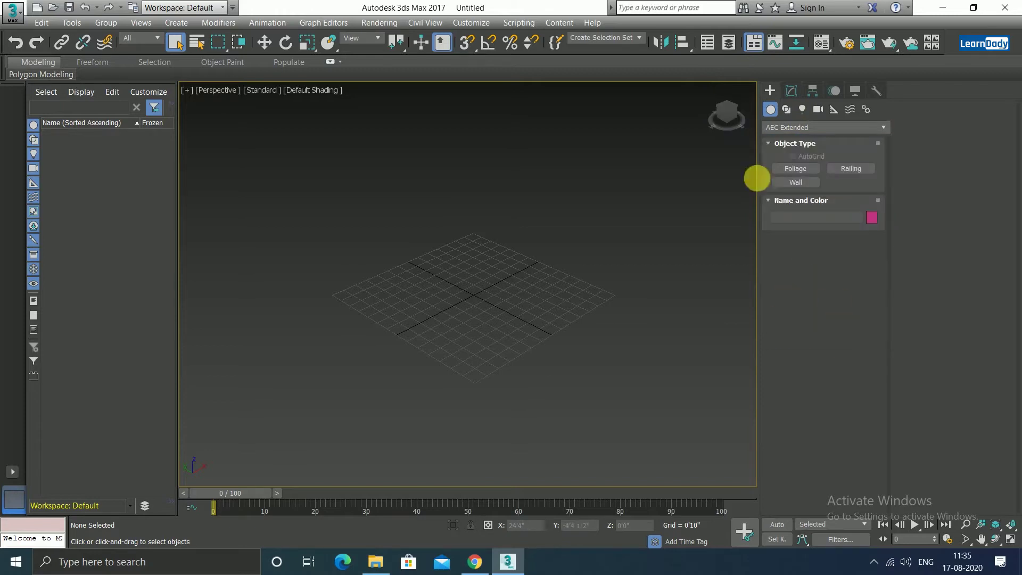
left_click(792, 170)
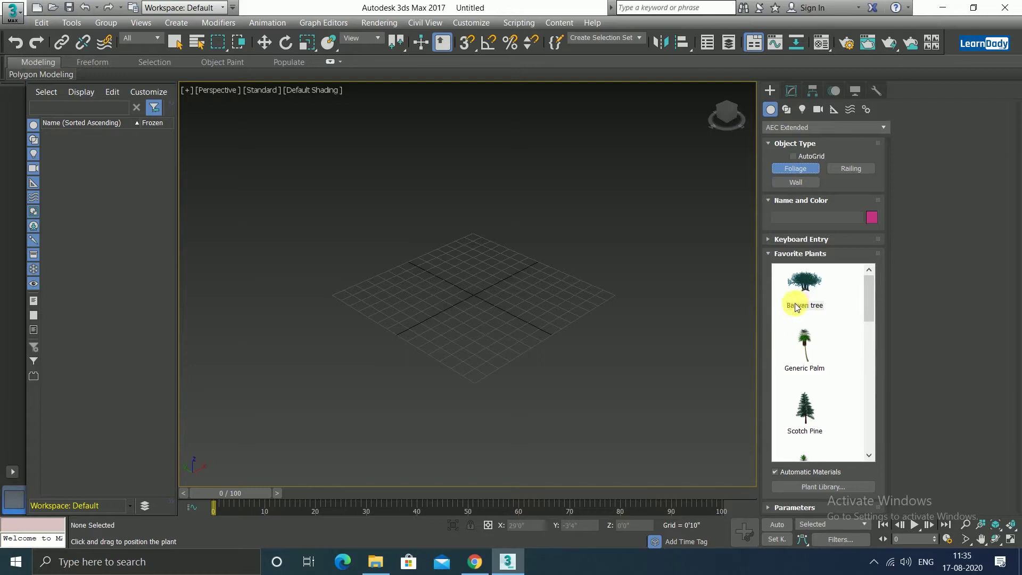
scroll(796, 307, "down", 3)
scroll(798, 308, "down", 5)
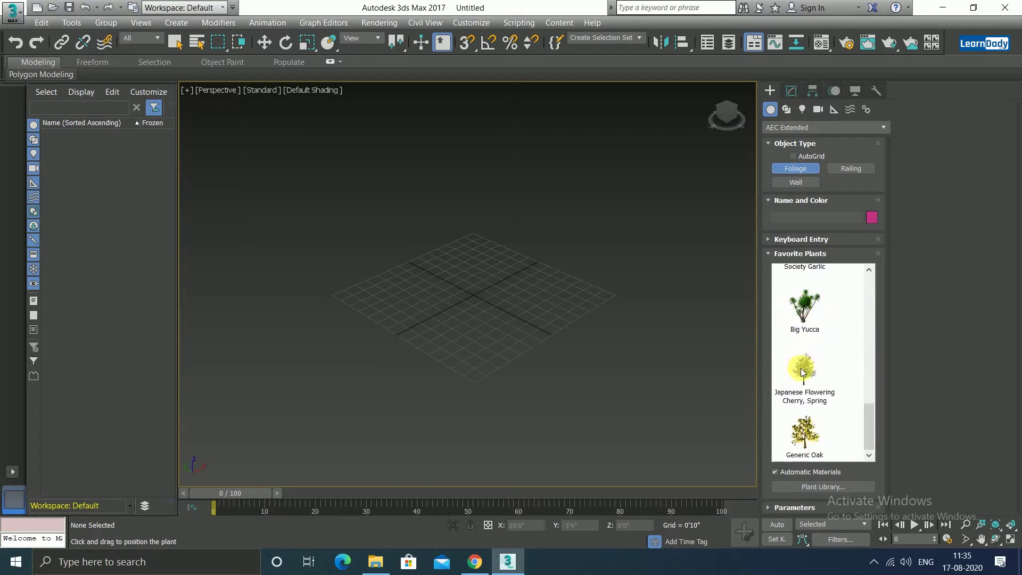
scroll(801, 371, "up", 8)
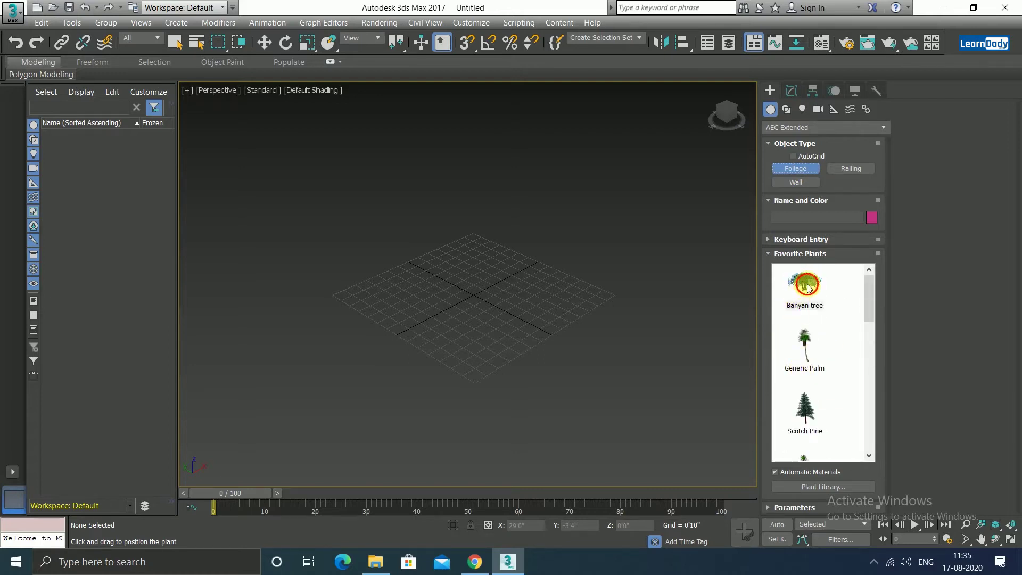
- Drag a Banyan tree from Favorite Plants into the viewport
left_click_drag(807, 287, 441, 253)
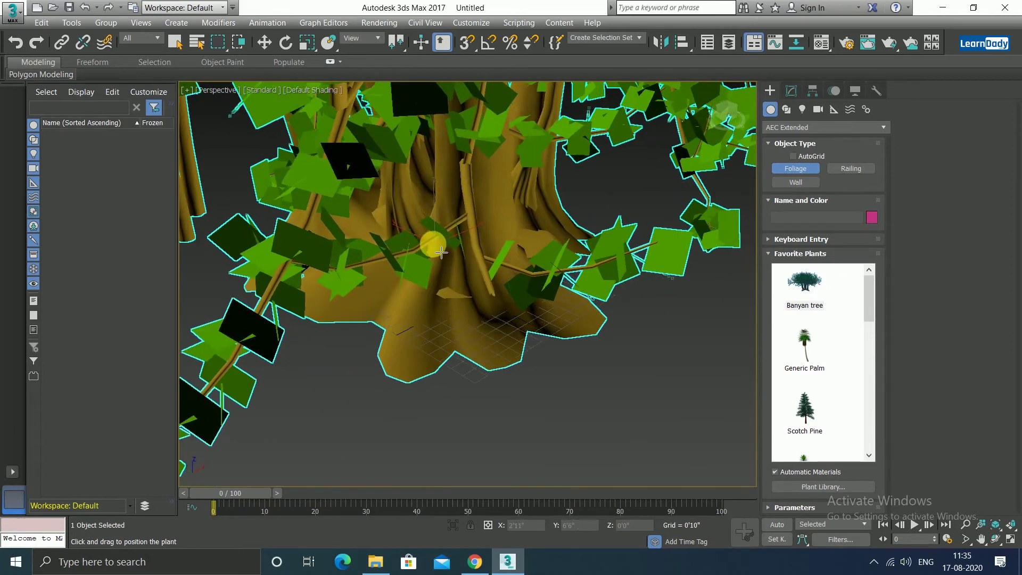
scroll(431, 266, "down", 3)
scroll(442, 293, "down", 4)
scroll(463, 308, "down", 3)
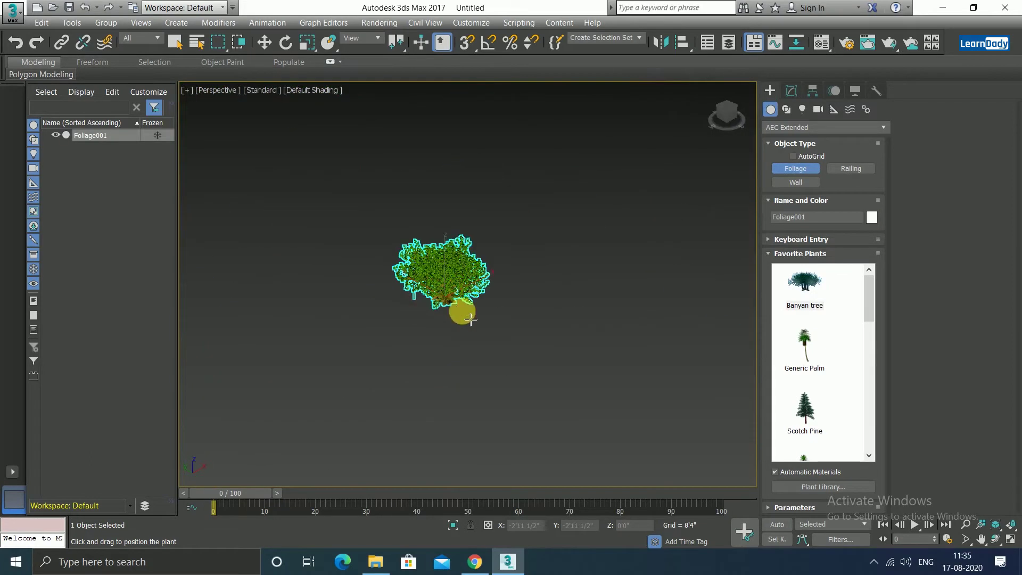
scroll(463, 320, "up", 1)
scroll(444, 321, "up", 2)
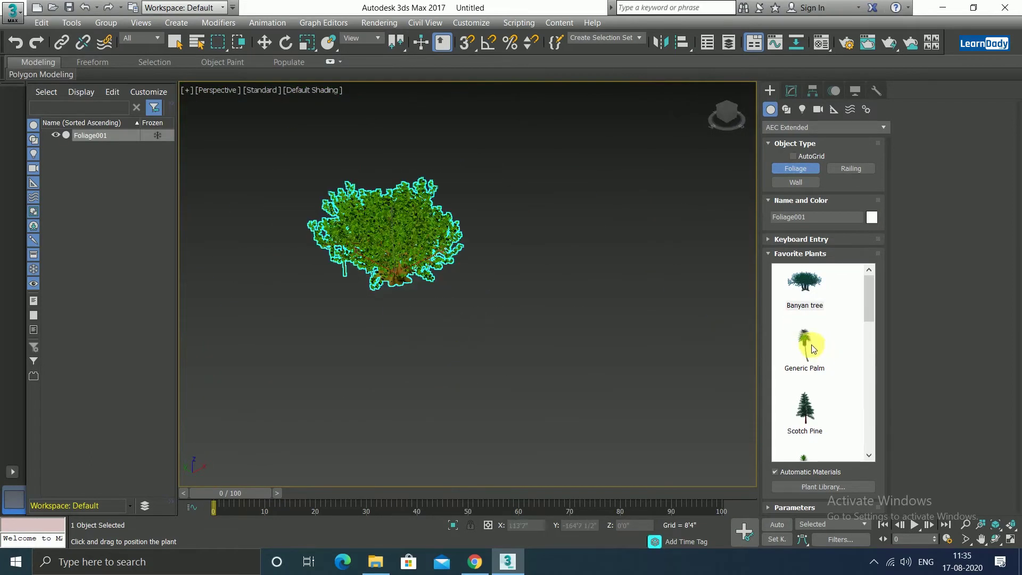
- Add a Generic Palm, a Scotch Pine and a Yucca to the scene
left_click_drag(813, 349, 564, 231)
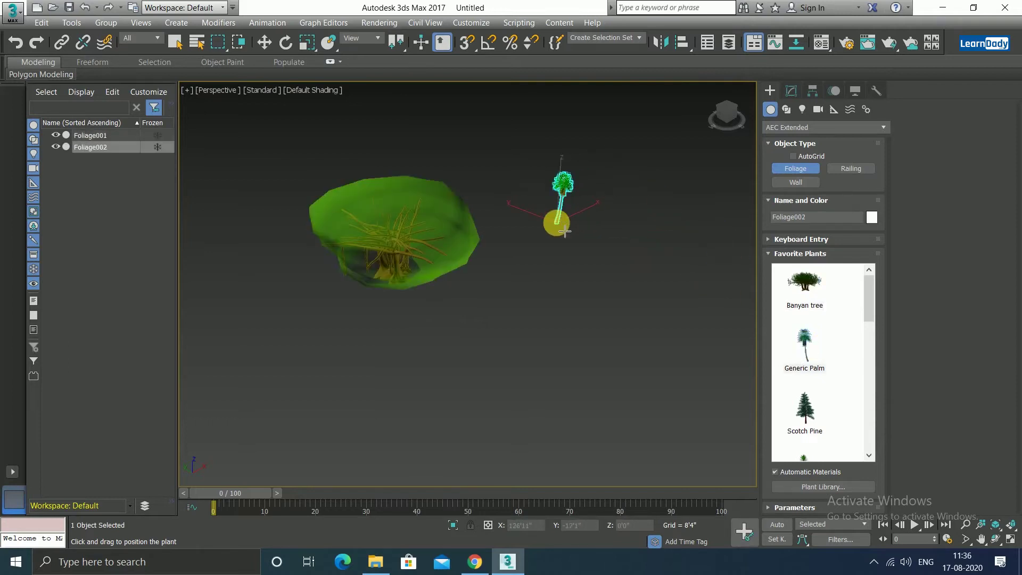
left_click_drag(799, 403, 616, 205)
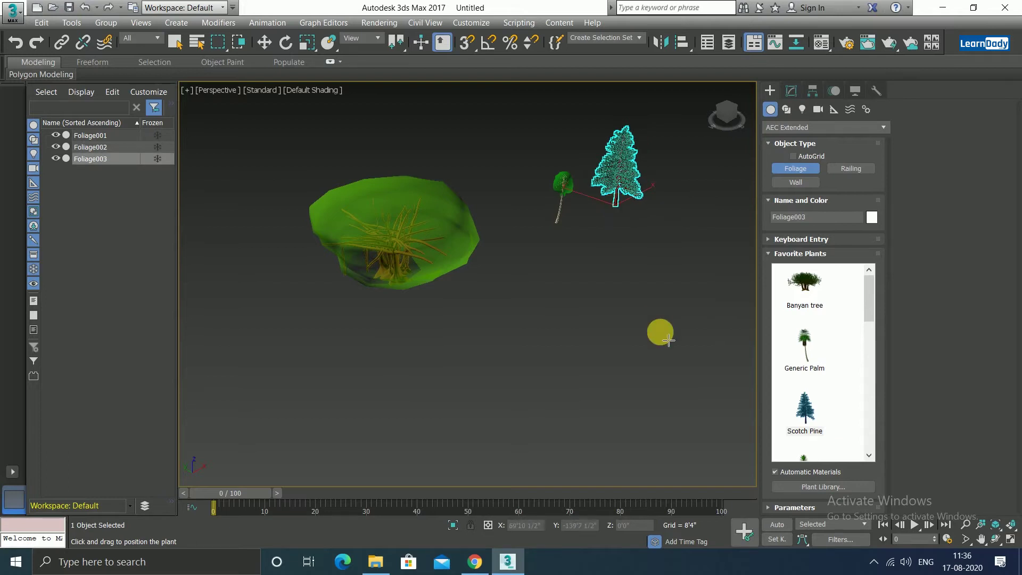
scroll(777, 394, "down", 4)
scroll(784, 352, "up", 1)
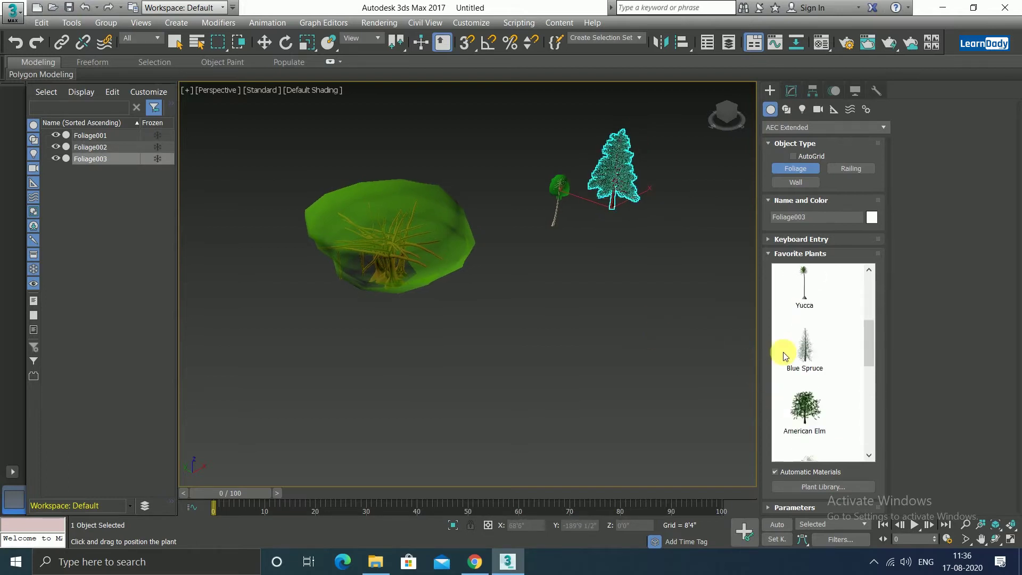
scroll(784, 352, "up", 1)
left_click_drag(799, 376, 632, 245)
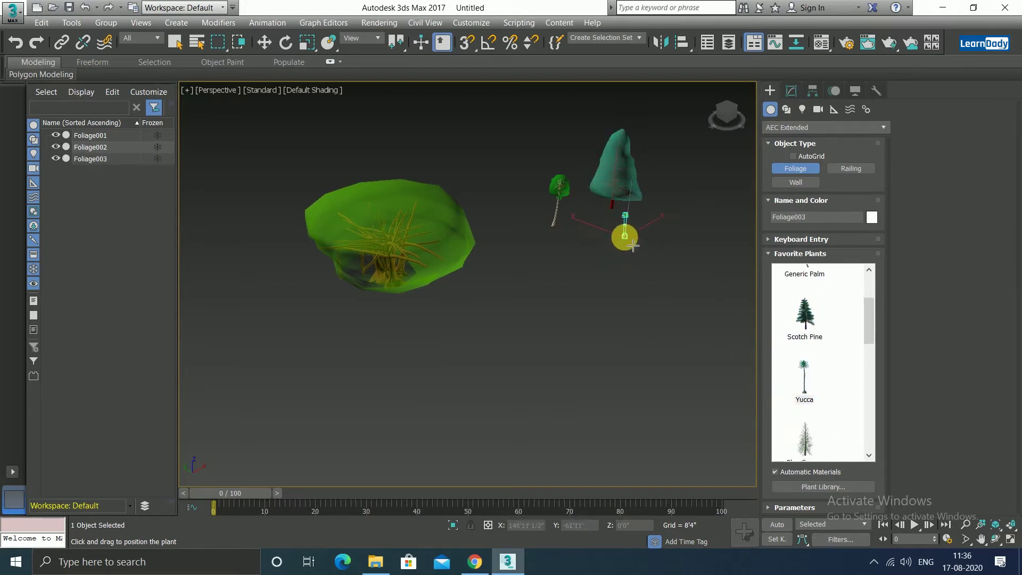
scroll(807, 436, "down", 3)
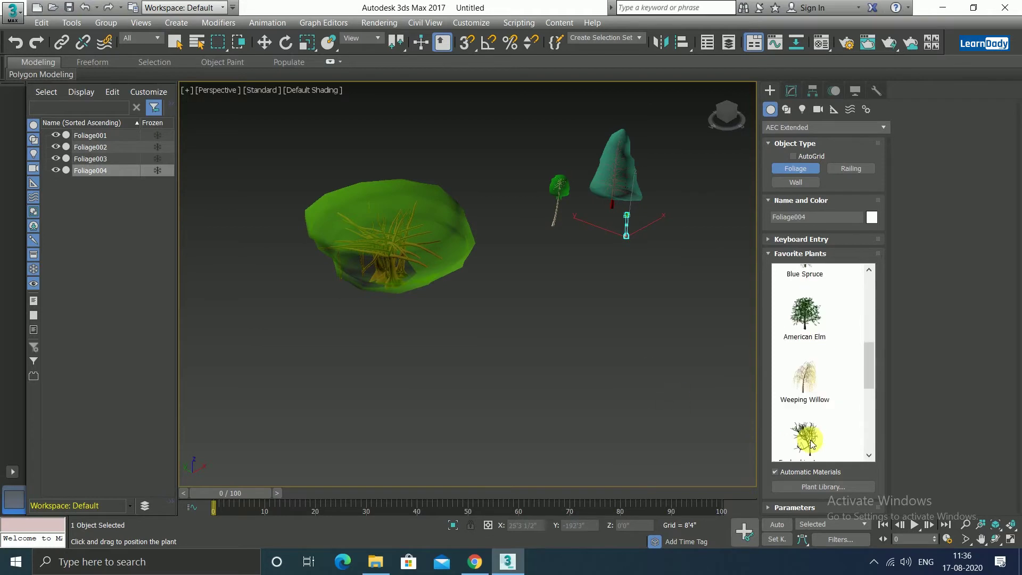
- Add a Weeping Willow, American Elm, Japanese Flowering Cherry and Generic Oak
left_click_drag(803, 381, 604, 304)
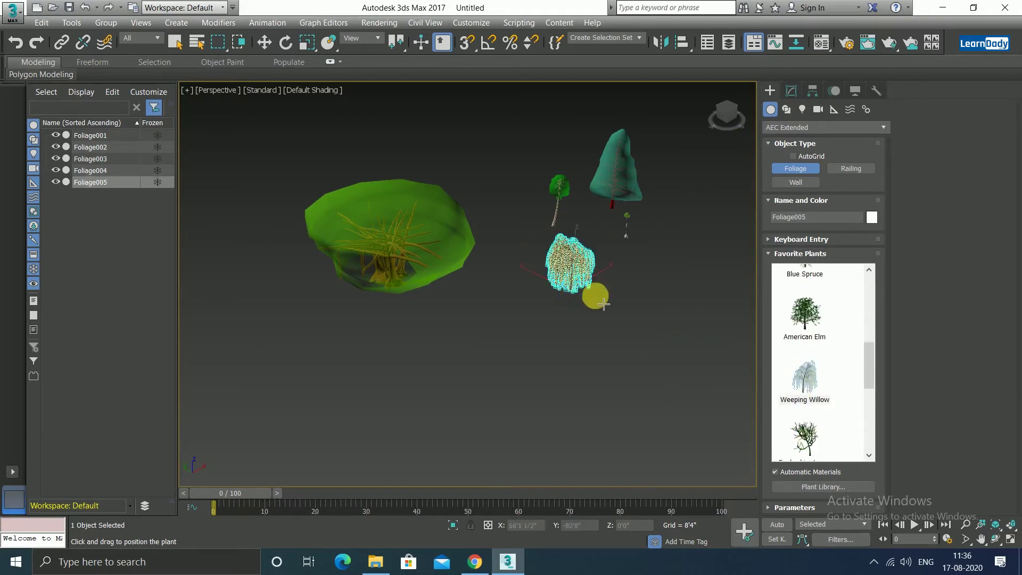
left_click_drag(806, 317, 342, 391)
scroll(802, 434, "down", 3)
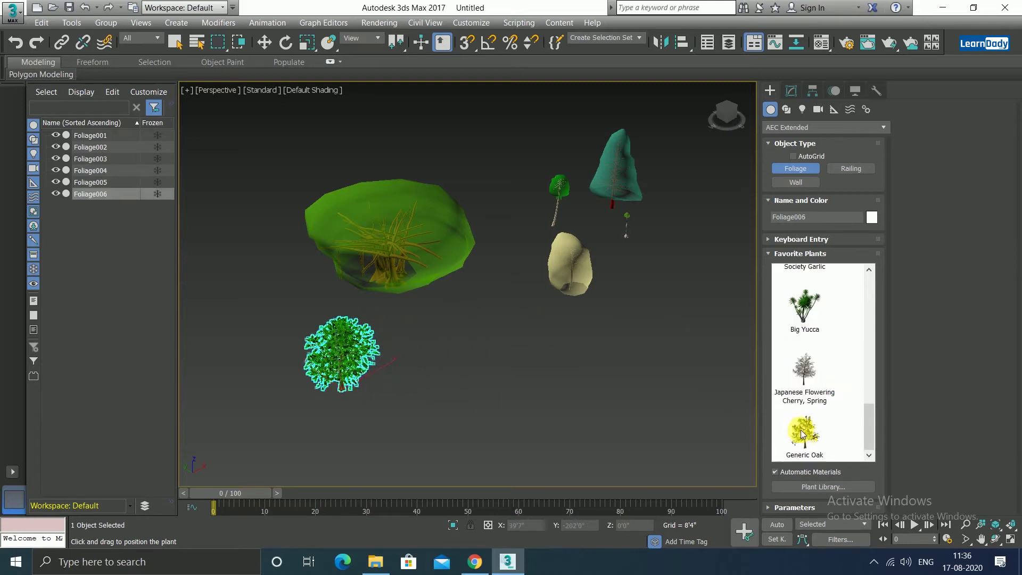
left_click_drag(804, 370, 705, 245)
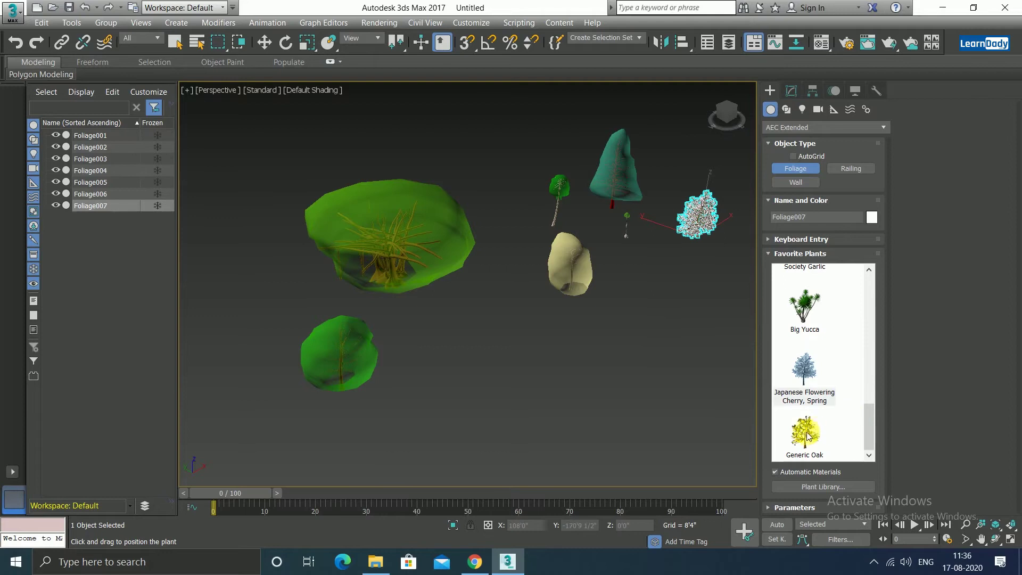
mouse_move(806, 429)
left_mouse_down()
mouse_move(780, 430)
mouse_move(622, 336)
left_mouse_up()
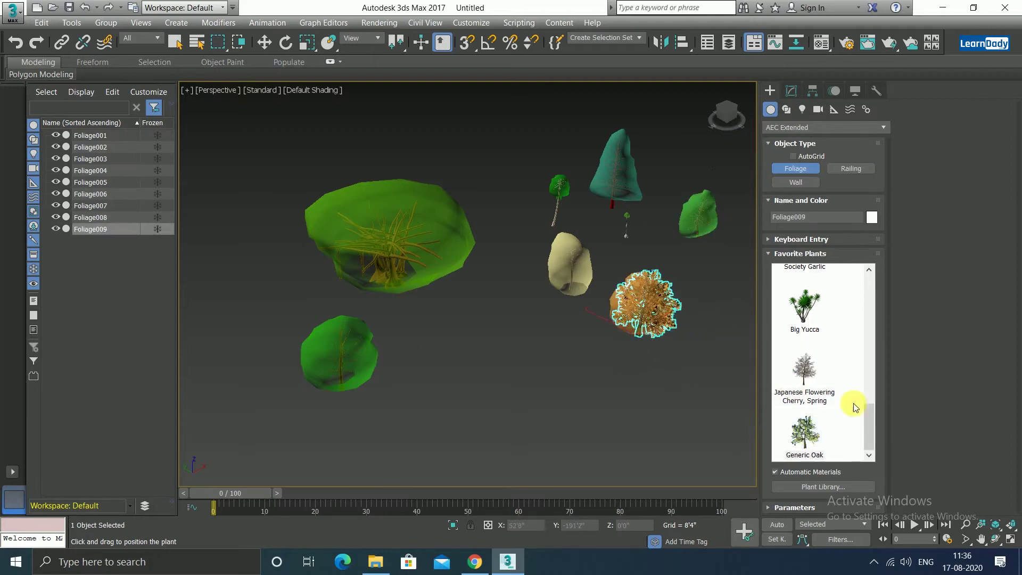
left_click(815, 487)
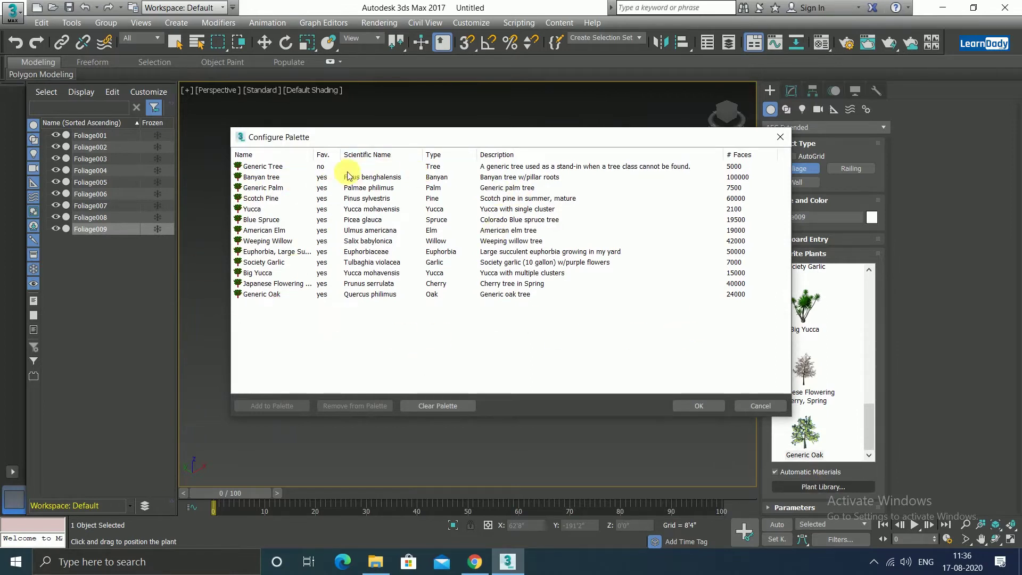
left_click(780, 137)
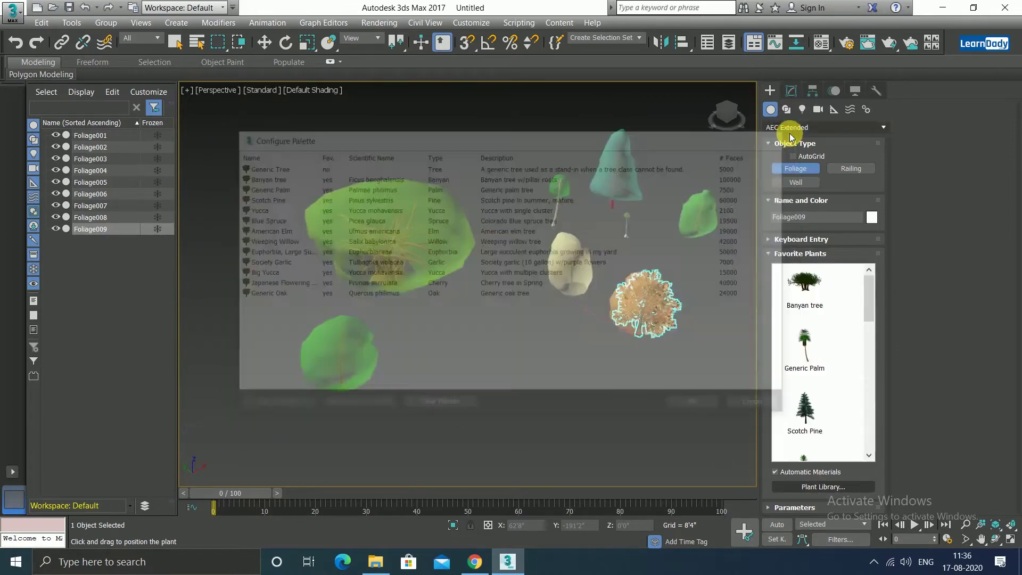
scroll(831, 404, "down", 5)
scroll(830, 421, "down", 5)
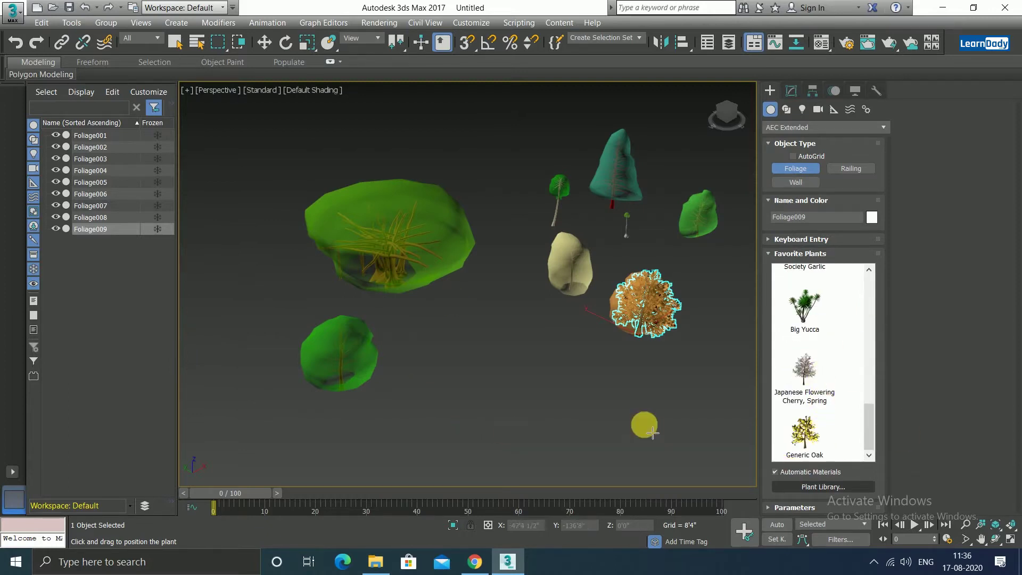
- Select the banyan Foliage001 in the Modify panel and zoom in on it
left_click(787, 92)
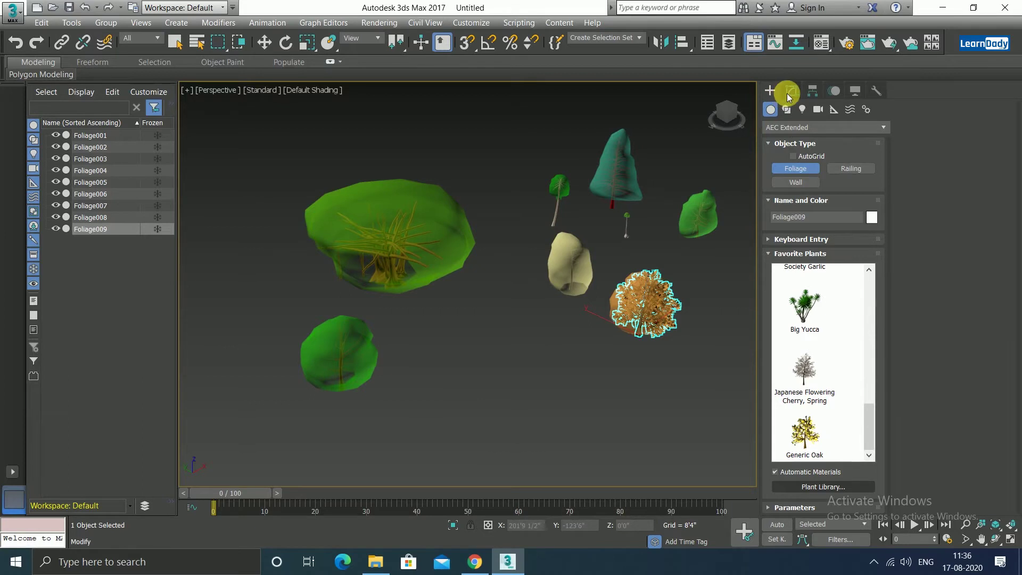
scroll(566, 401, "down", 4)
scroll(479, 343, "up", 5)
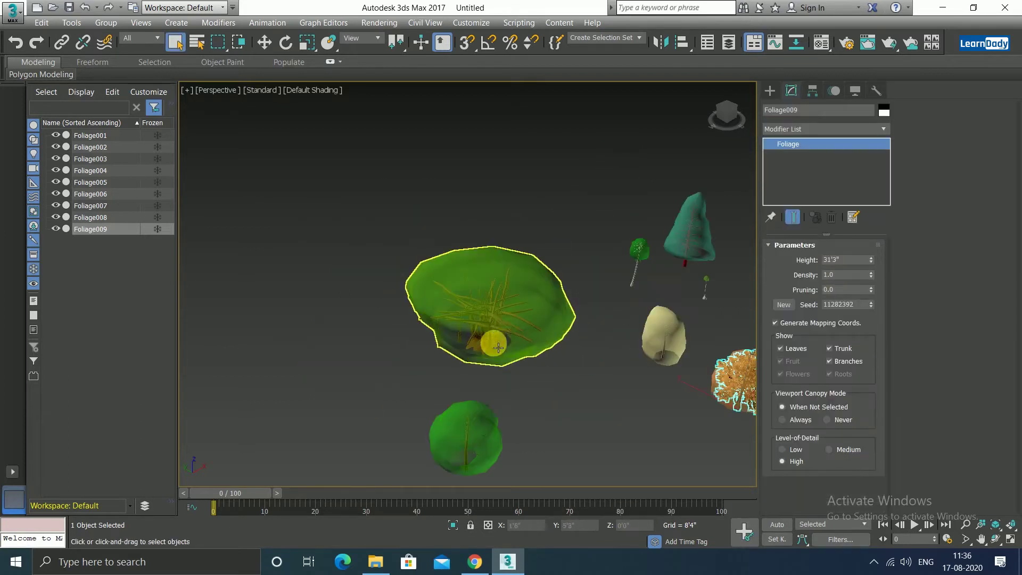
left_click(496, 339)
middle_click_drag(529, 351, 509, 299)
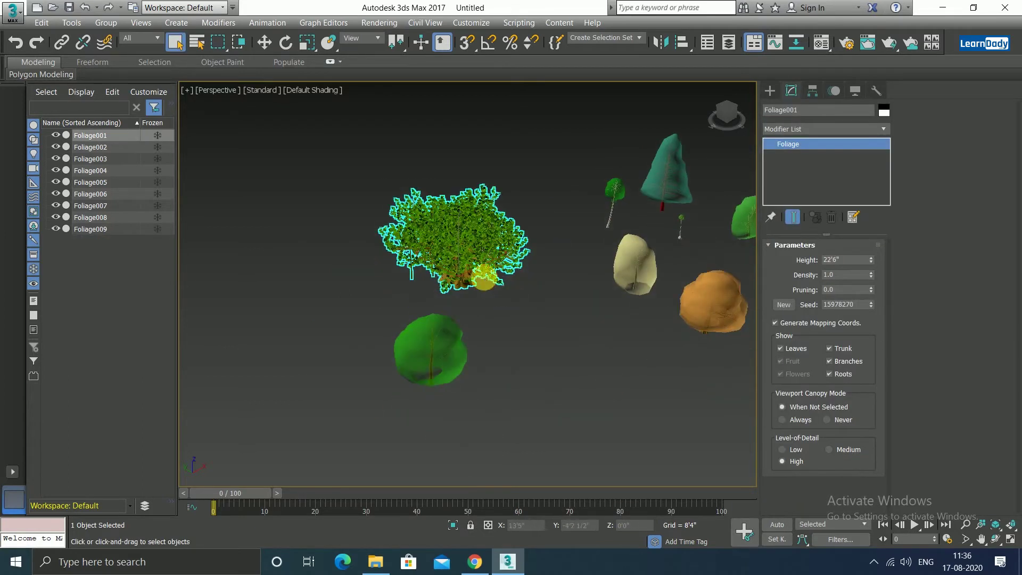
scroll(554, 390, "up", 2)
scroll(473, 263, "up", 2)
scroll(526, 365, "up", 2)
scroll(508, 262, "up", 1)
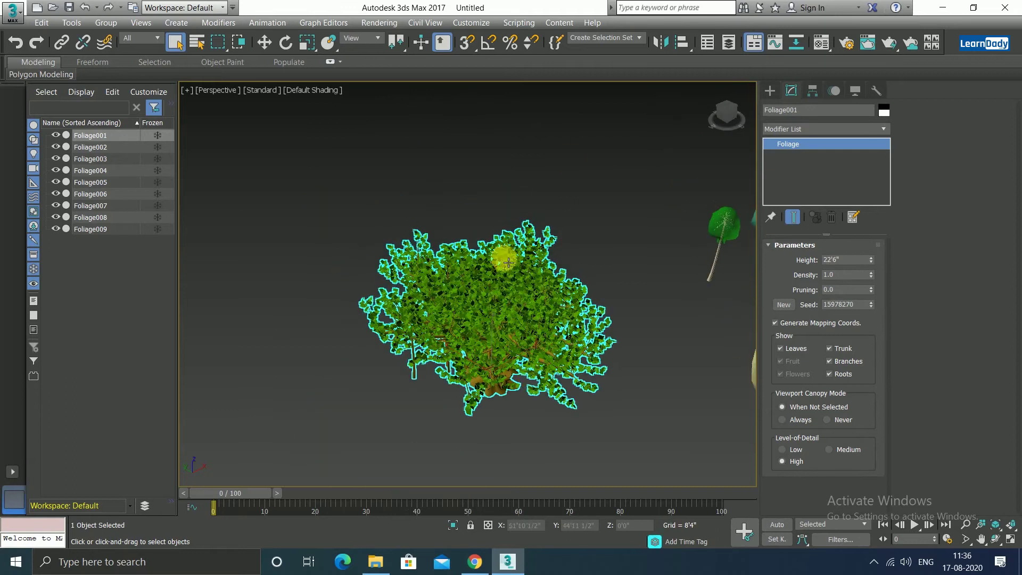
- Render the perspective view of the banyan, then close the rendered frame
left_click(895, 43)
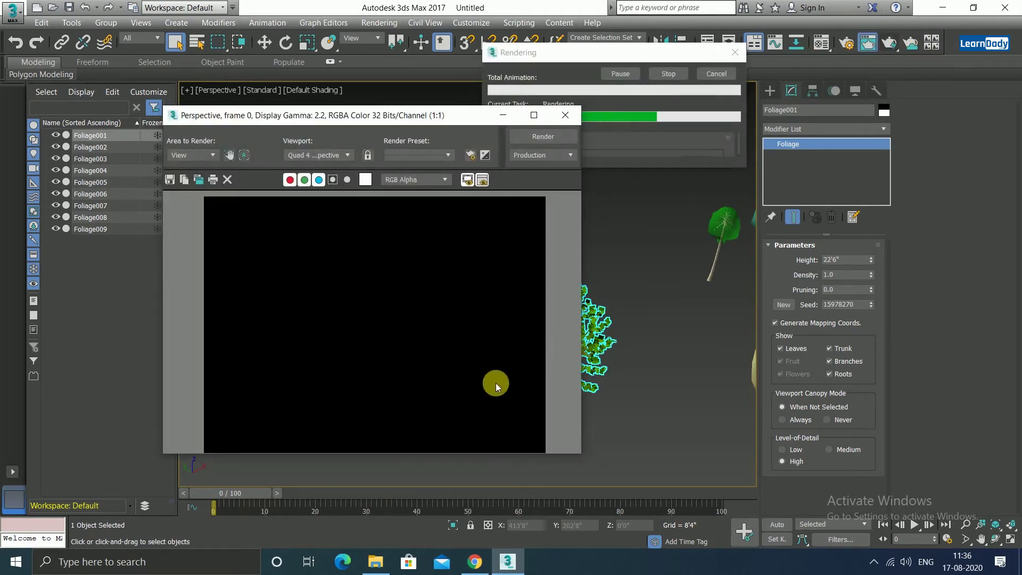
scroll(431, 345, "up", 1)
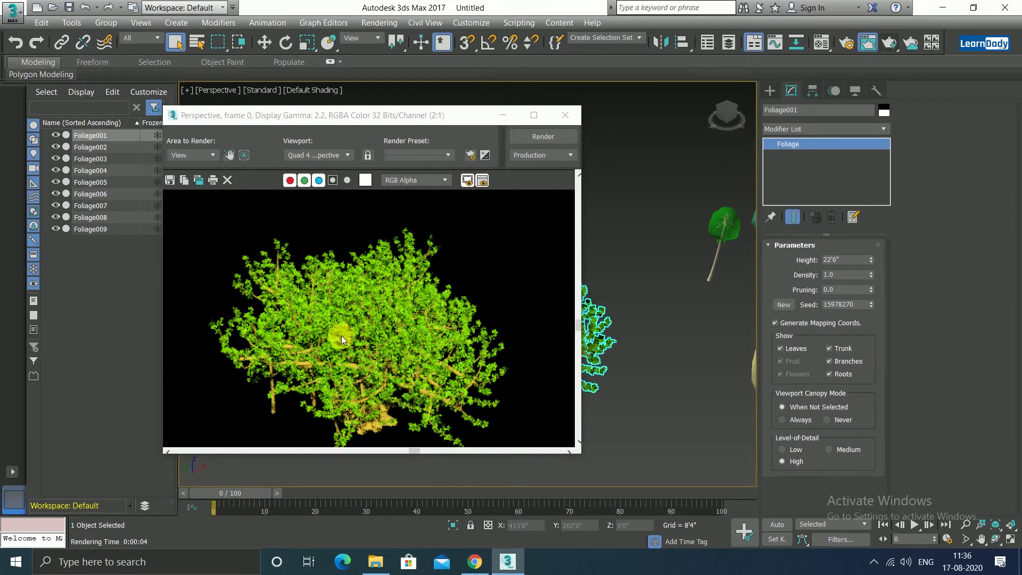
left_click(565, 116)
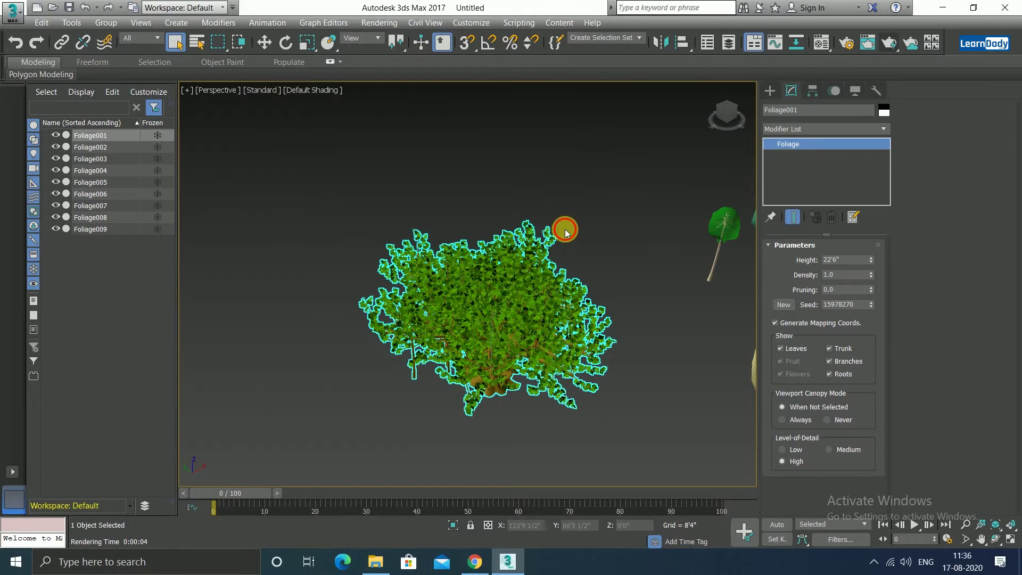
left_click(565, 233)
- Set Foliage001's foliage height to 15 feet
scroll(604, 289, "down", 5)
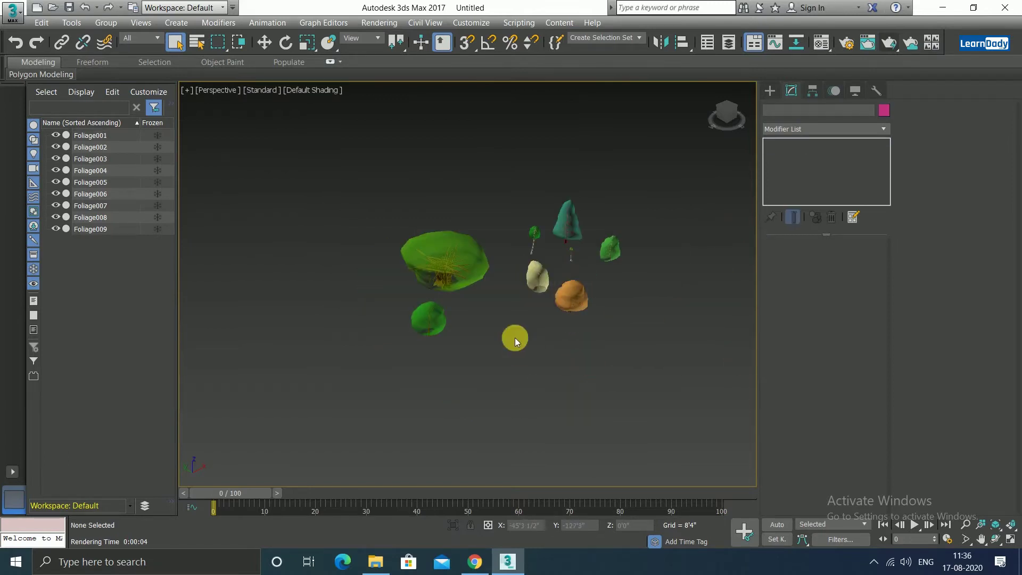
scroll(573, 239, "up", 5)
scroll(479, 309, "down", 3)
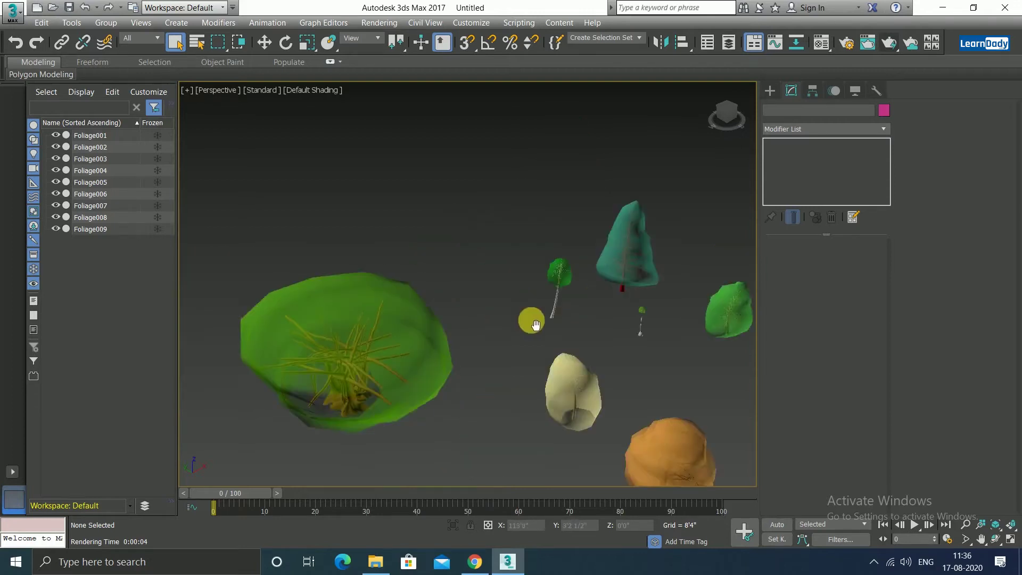
left_click(420, 372)
middle_click_drag(419, 404, 414, 361)
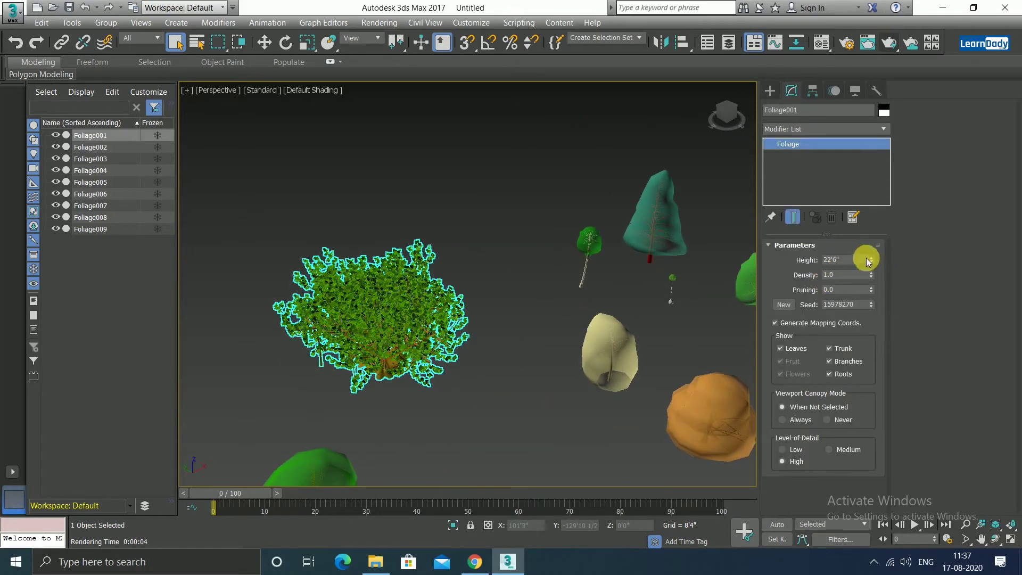
double_click(834, 260)
type("10'0")
key("Return")
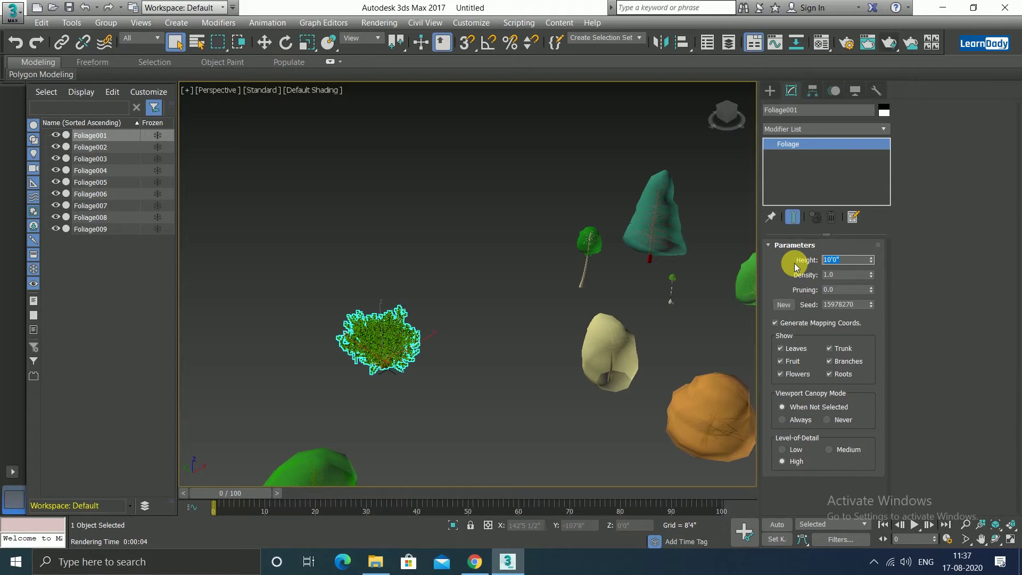
type("15")
key("Return")
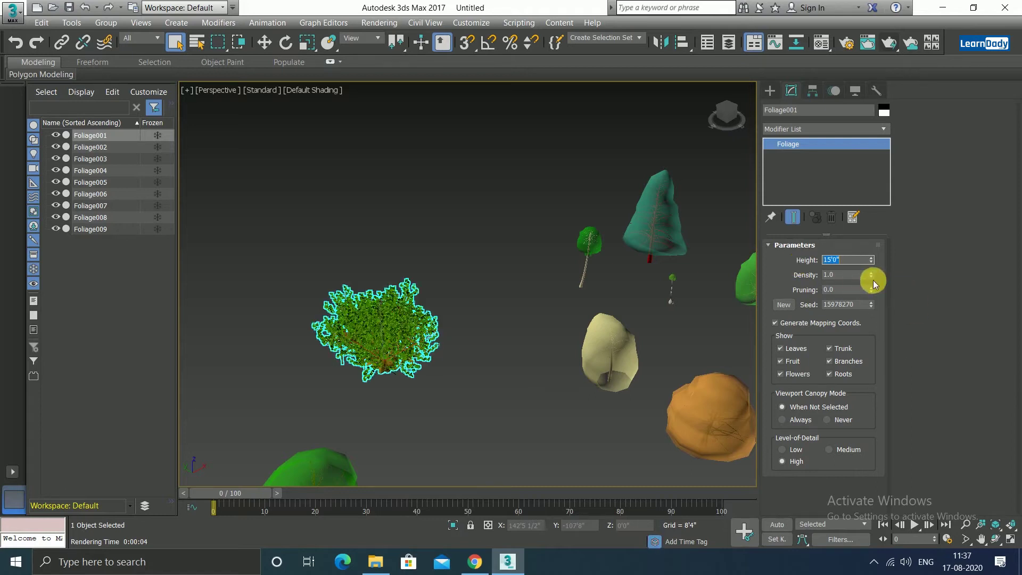
- Test Foliage001's Density from 0.0 back up, leaving it at 1.0
left_click(491, 349)
left_click(422, 359)
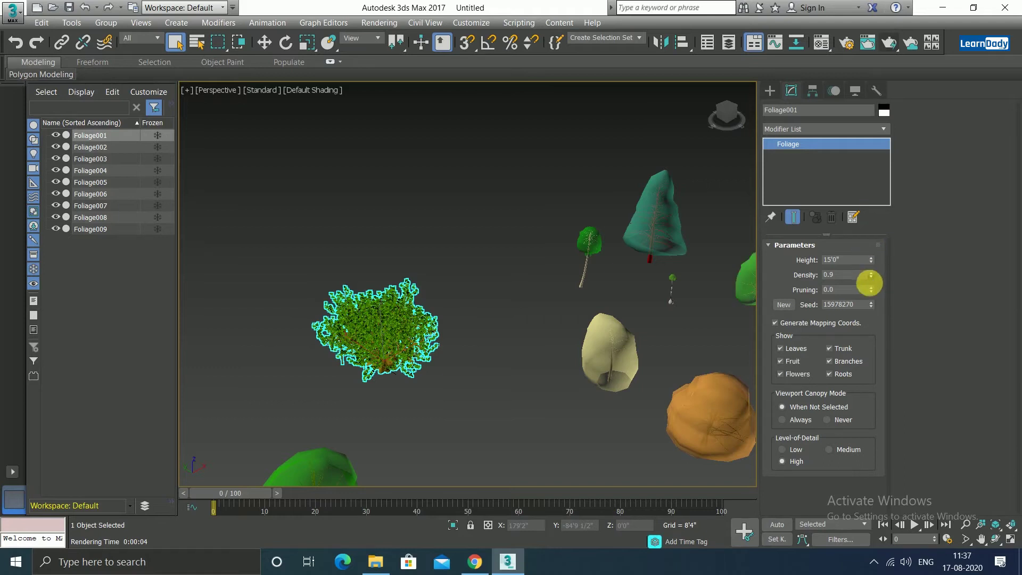
mouse_move(870, 276)
left_mouse_down()
mouse_move(864, 313)
mouse_move(870, 273)
mouse_move(866, 296)
mouse_move(885, 274)
mouse_move(867, 297)
left_mouse_up()
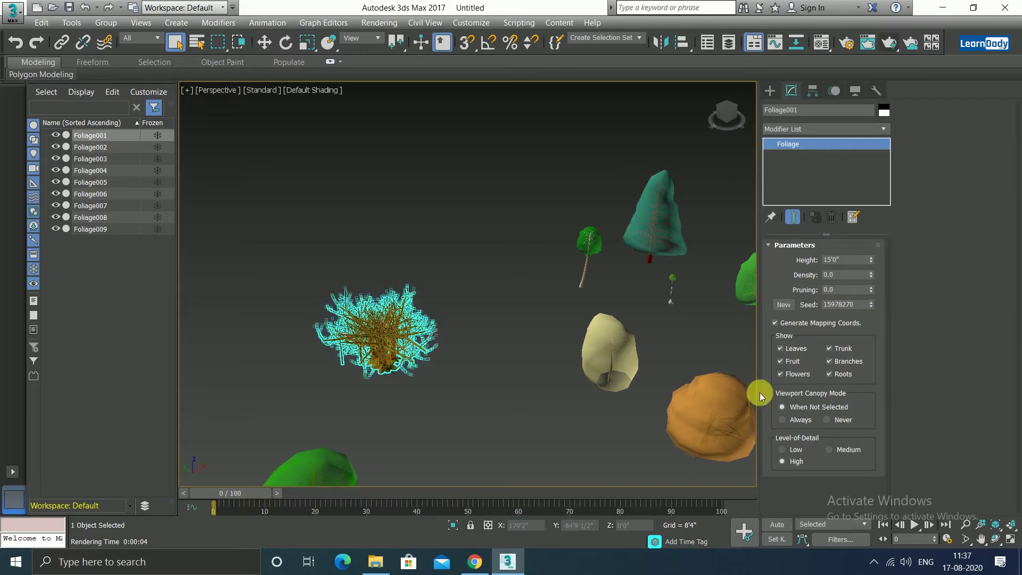
scroll(369, 391, "up", 3)
scroll(414, 365, "up", 4)
scroll(428, 466, "down", 2)
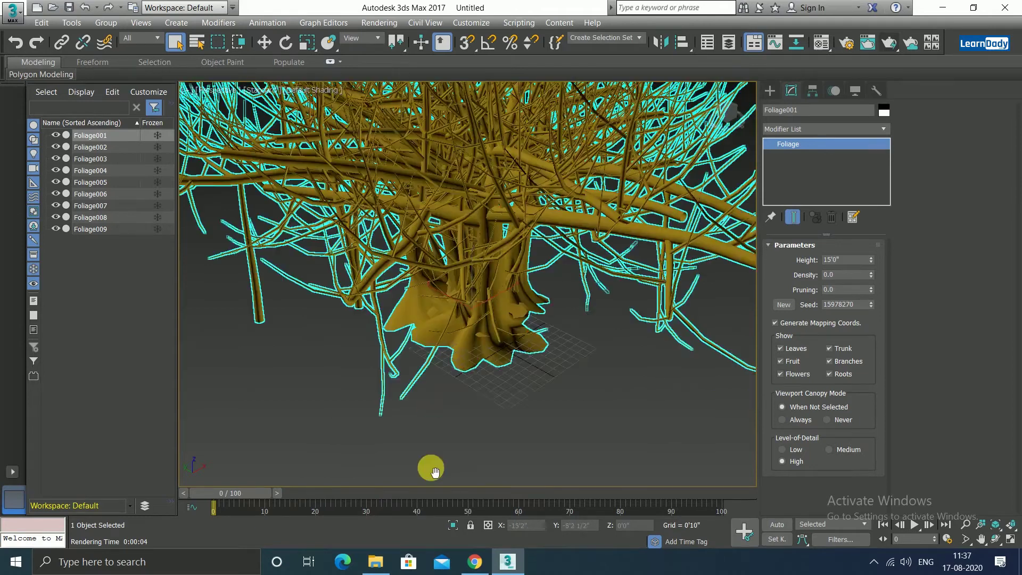
scroll(433, 480, "down", 2)
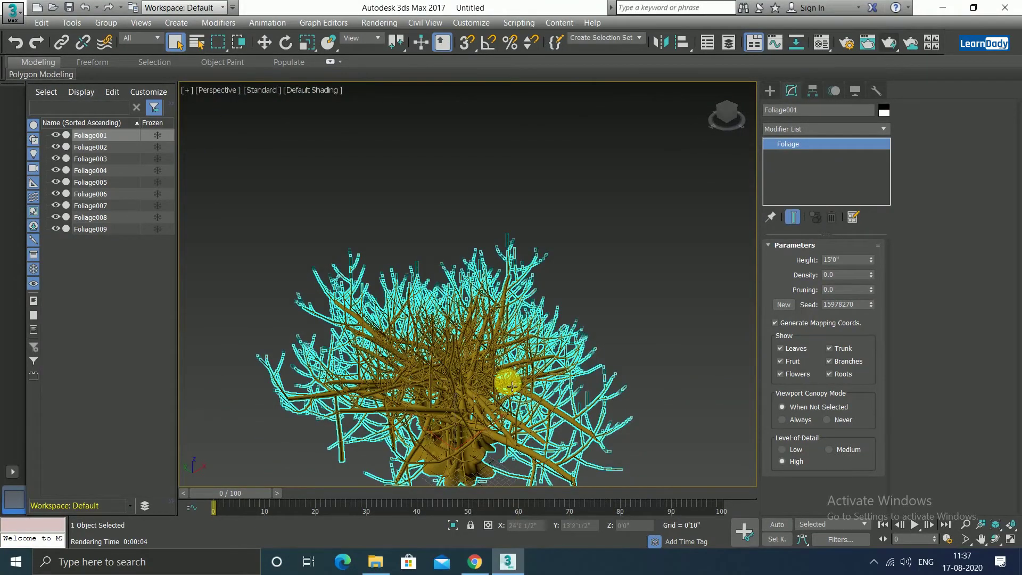
middle_click_drag(486, 343, 486, 301, "alt")
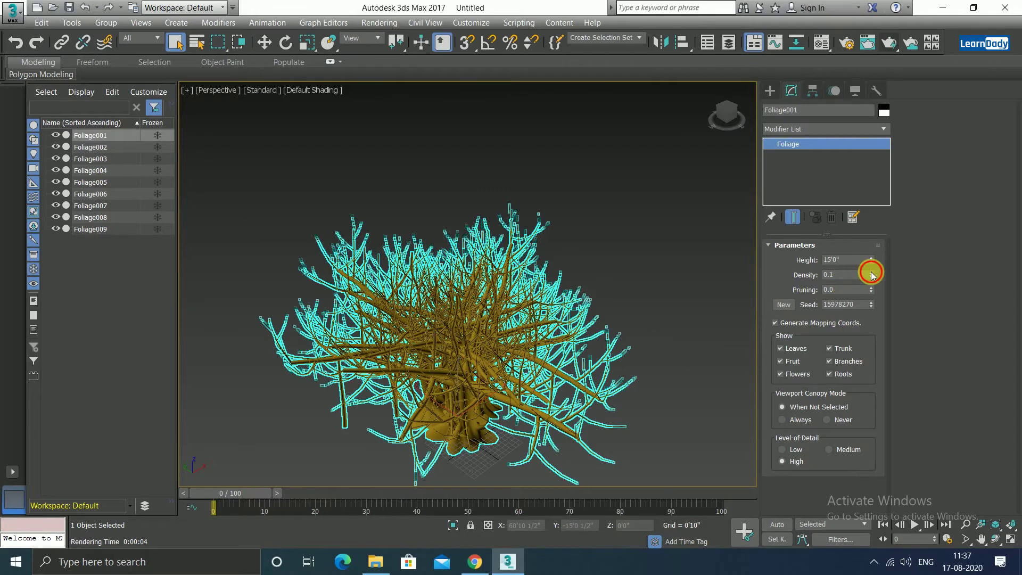
left_click_drag(871, 275, 871, 270)
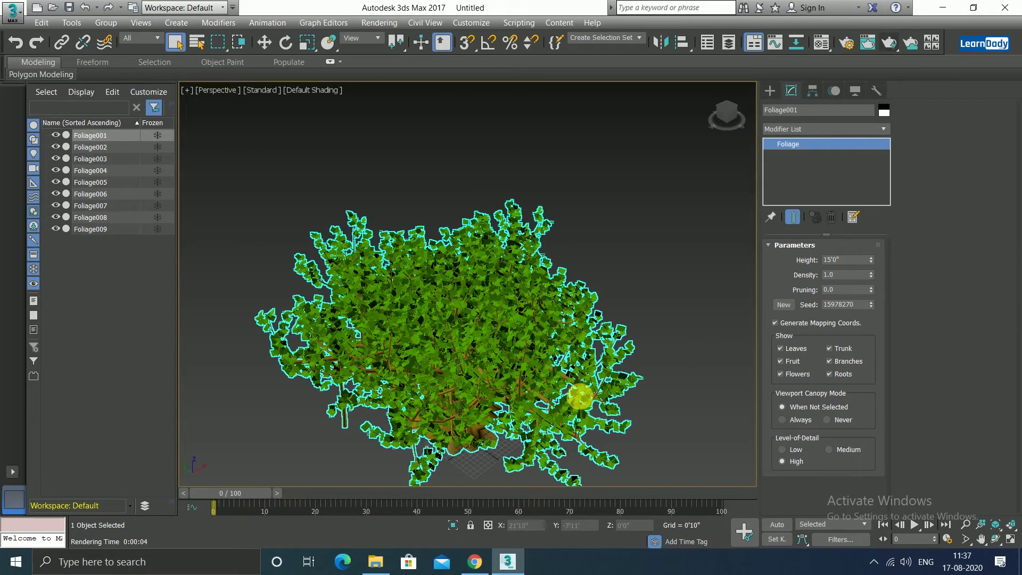
scroll(553, 309, "down", 2)
scroll(554, 308, "down", 3)
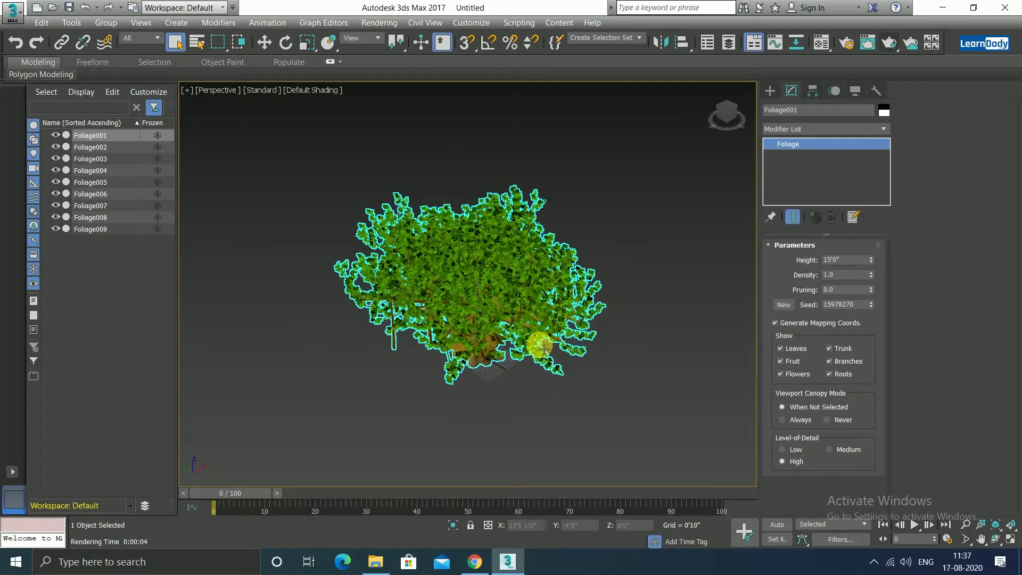
scroll(543, 349, "up", 2)
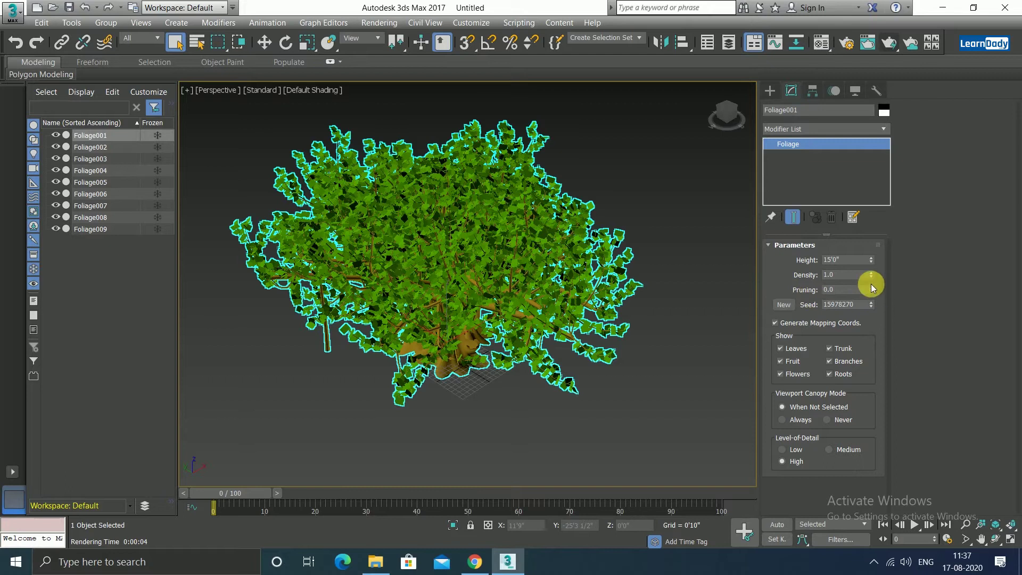
- Try Pruning values up to 1.0 and back down, ending at 0.0
mouse_move(871, 289)
left_mouse_down()
mouse_move(879, 251)
mouse_move(900, 314)
left_mouse_up()
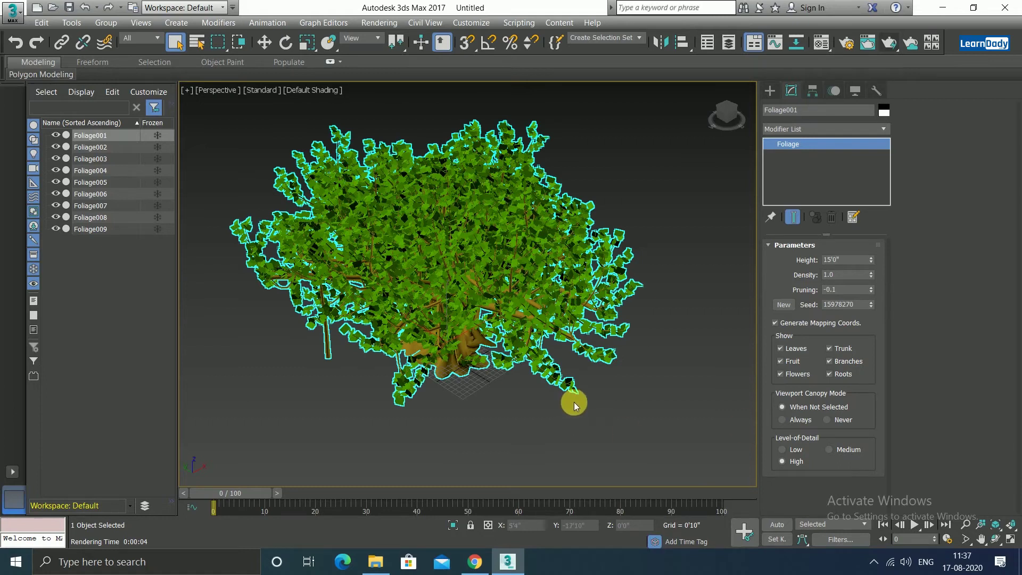
mouse_move(561, 432)
middle_mouse_down("alt")
mouse_move(547, 352)
mouse_move(527, 400)
middle_mouse_up("alt")
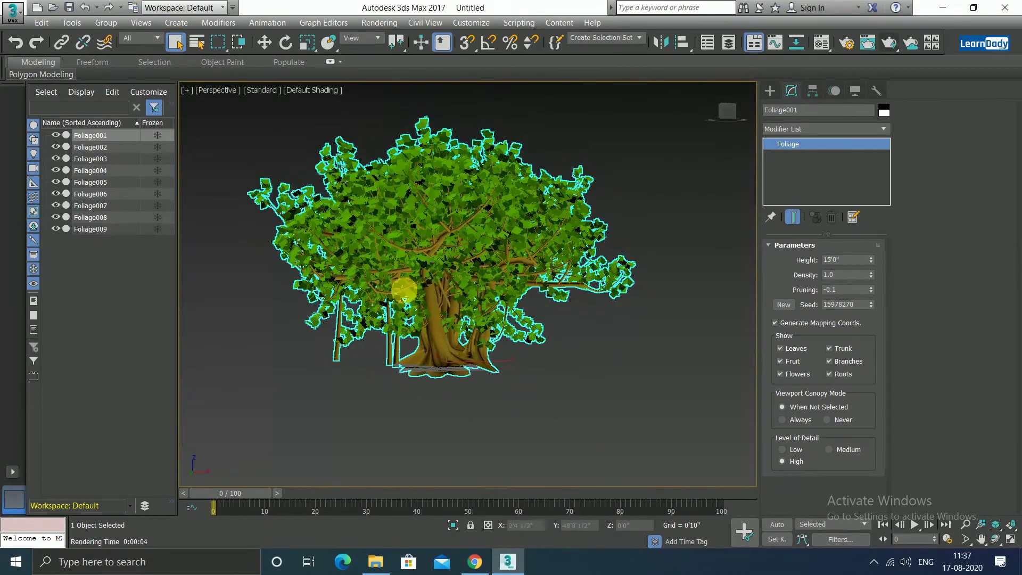
left_click(872, 288)
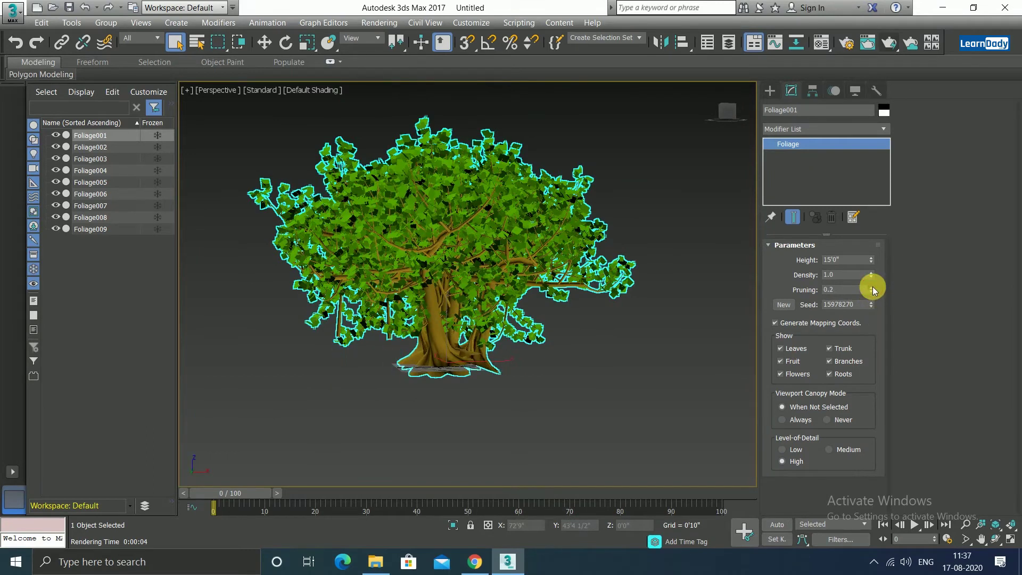
left_click(872, 288)
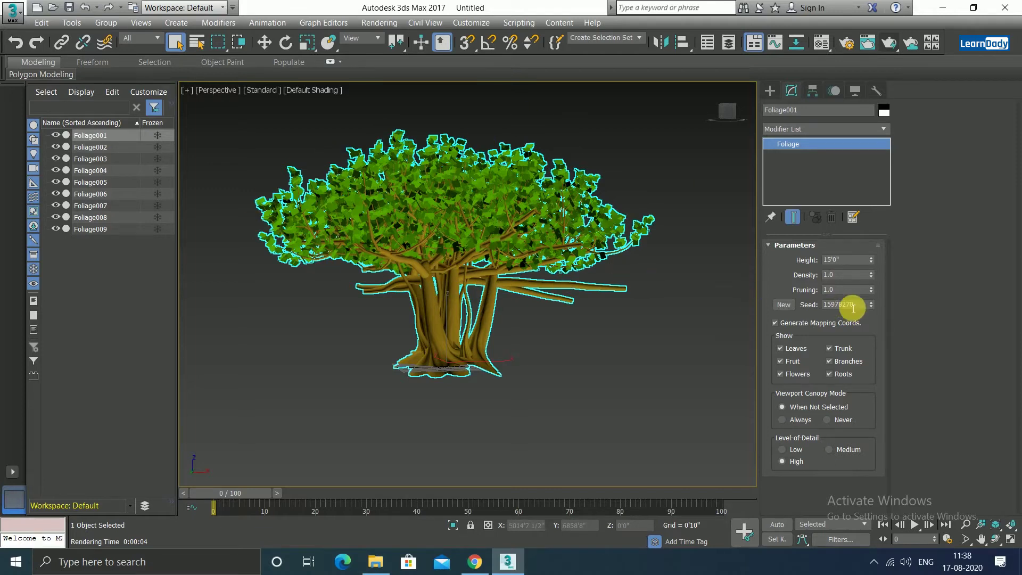
left_click(871, 294)
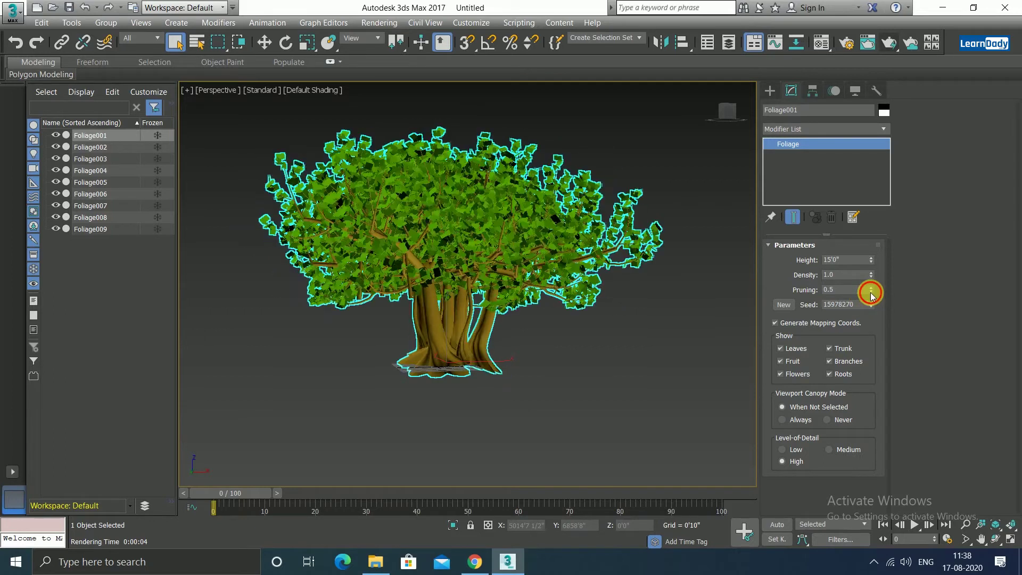
left_click(870, 294)
left_click(871, 294)
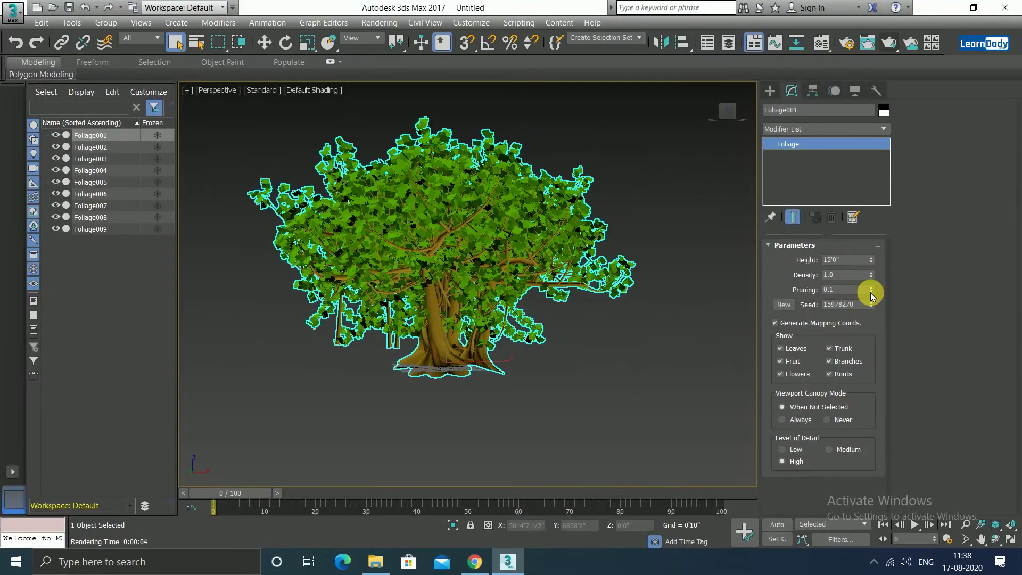
left_click(871, 294)
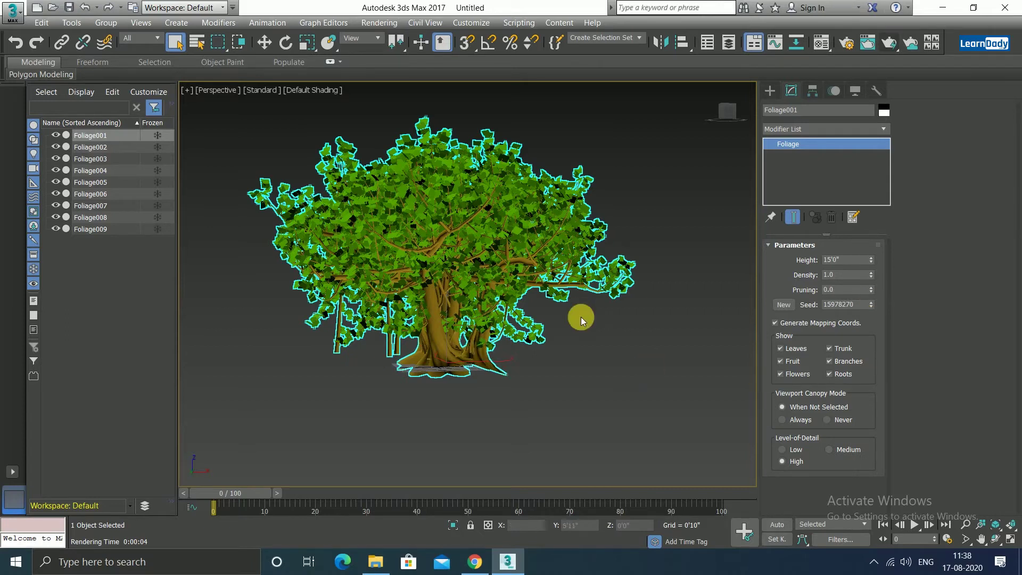
scroll(580, 315, "down", 5)
scroll(506, 420, "down", 3)
- Select Foliage003 and raise its pruning to 0.8
scroll(506, 420, "down", 2)
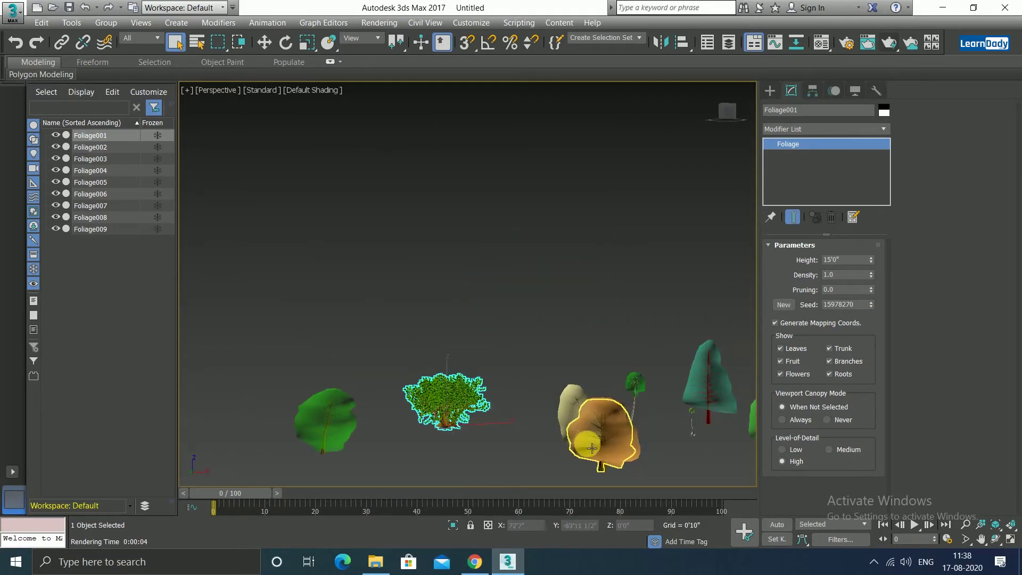
left_click(729, 406)
key("z")
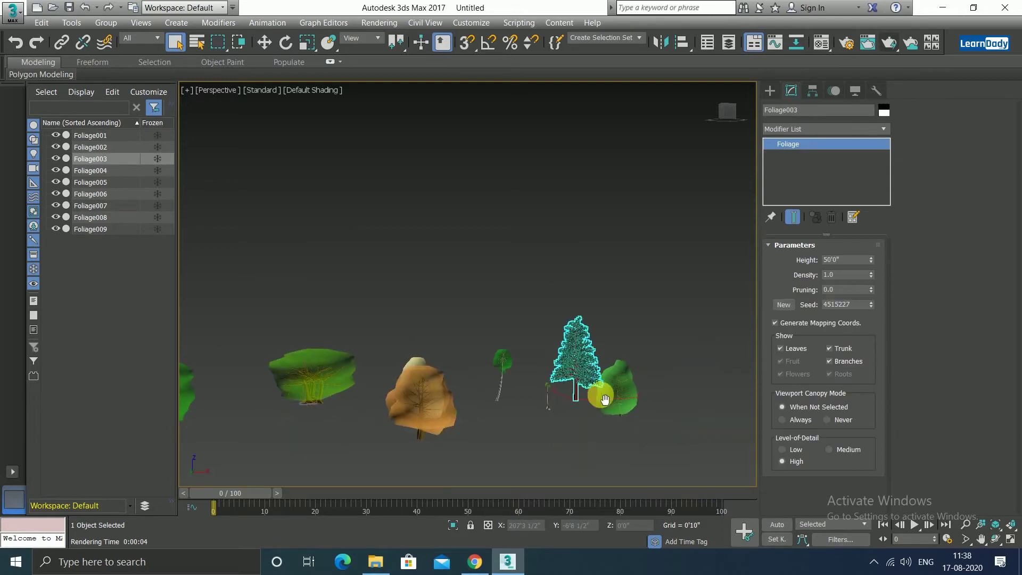
left_click(872, 292)
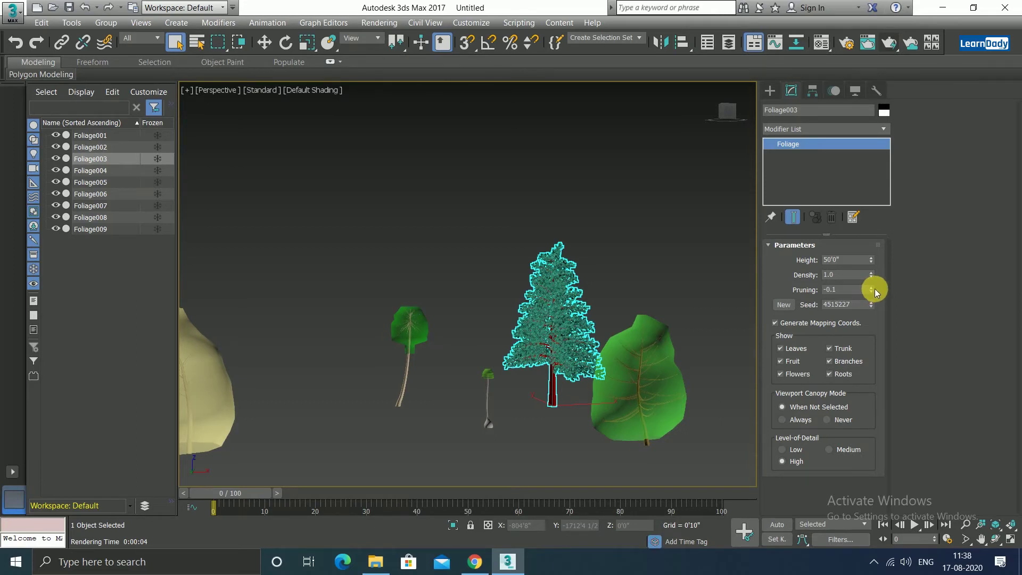
left_click_drag(872, 292, 873, 290)
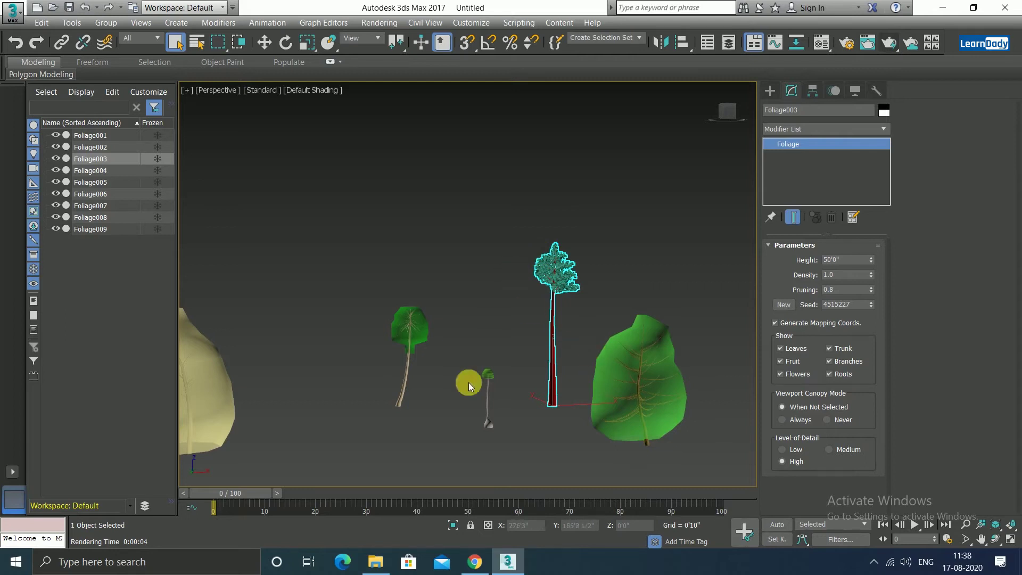
middle_click_drag(546, 287, 506, 392)
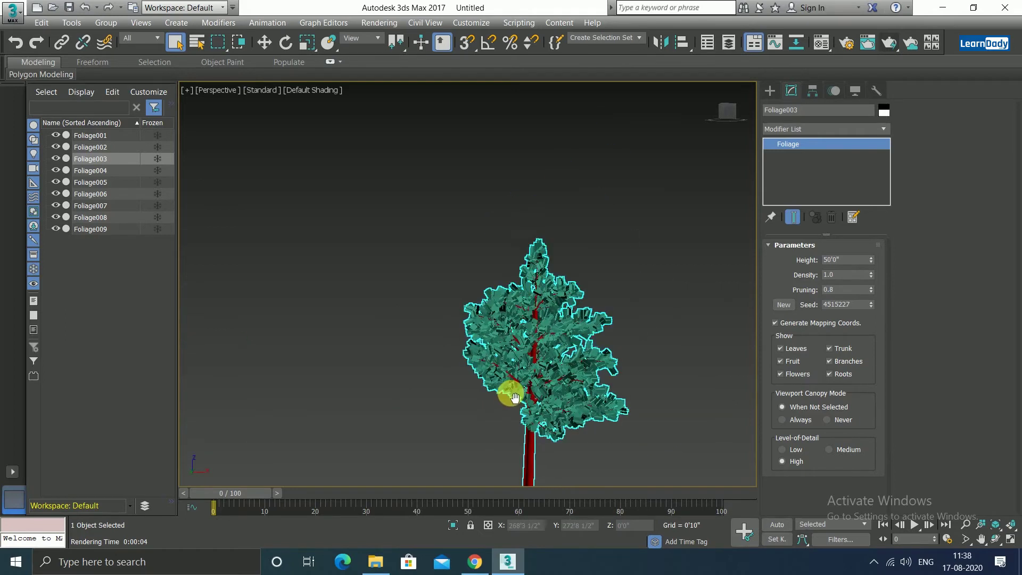
- Step Foliage003's seed up to 4515238 for a new branch layout
left_click_drag(873, 305, 870, 306)
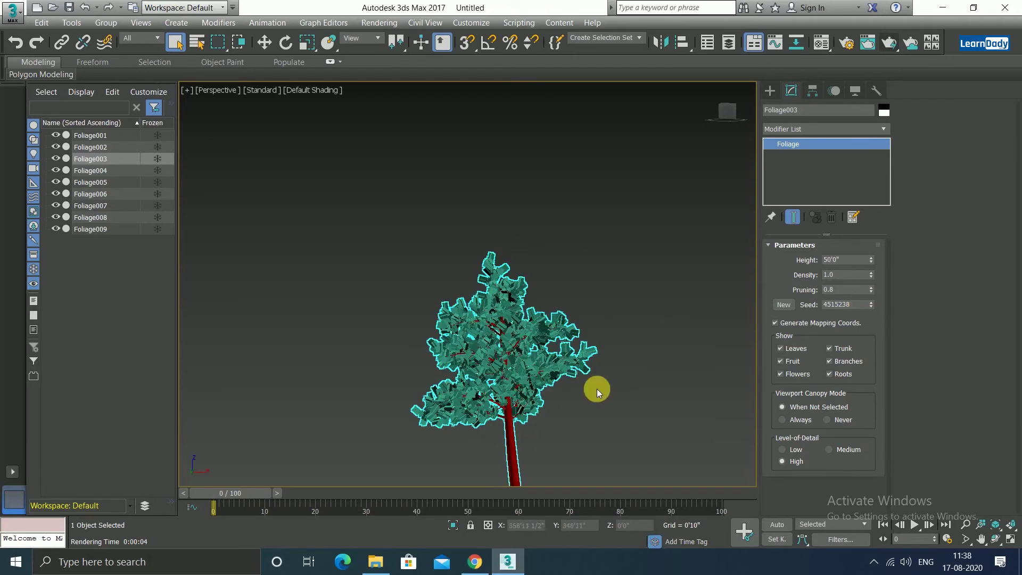
scroll(596, 389, "down", 3)
scroll(548, 388, "down", 3)
scroll(570, 422, "down", 3)
scroll(570, 354, "down", 3)
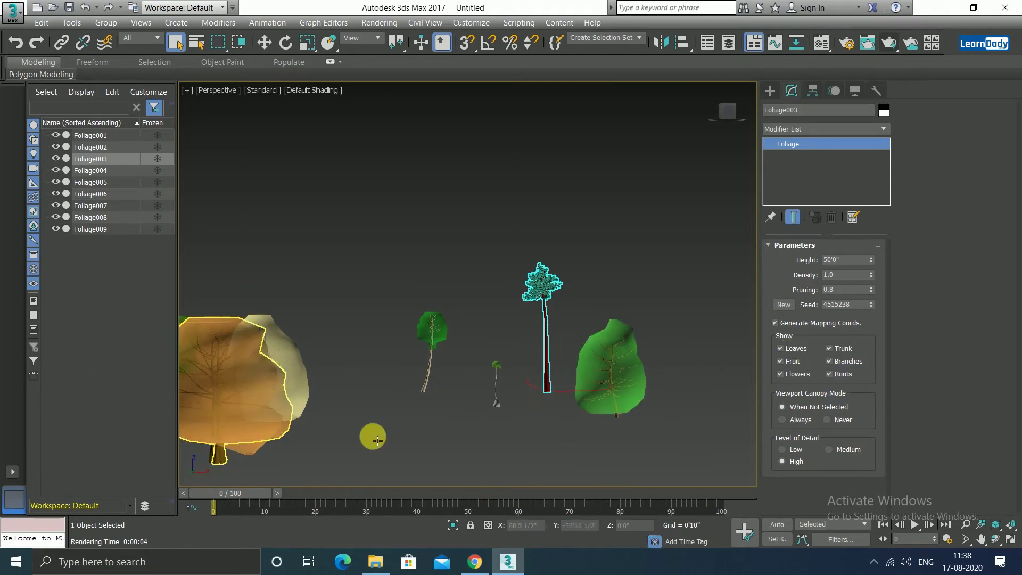
middle_click_drag(372, 440, 582, 394)
- Hide and restore Foliage001's leaves and trunk in the Show group
left_click(425, 356)
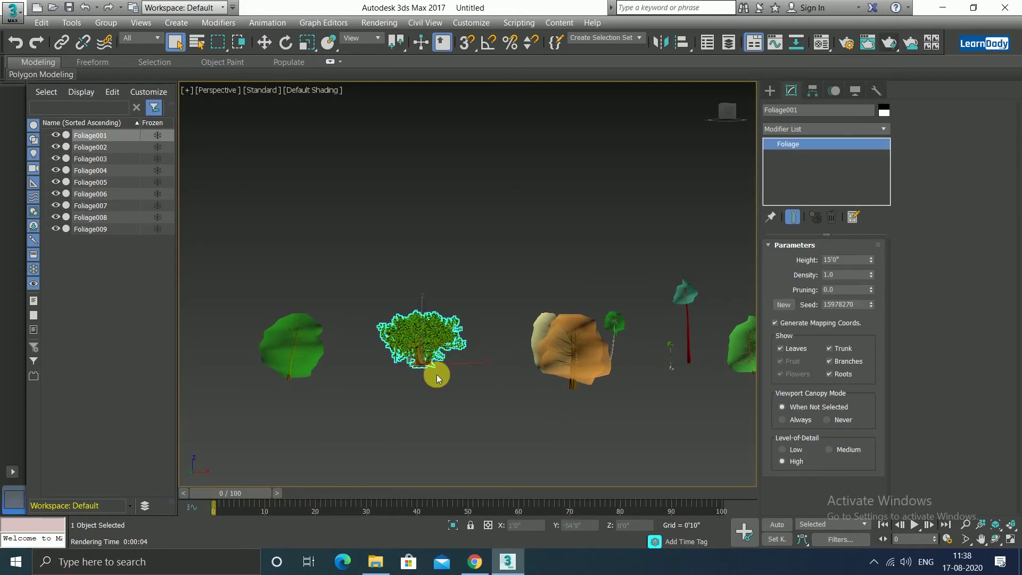
scroll(436, 374, "up", 4)
scroll(475, 448, "up", 2)
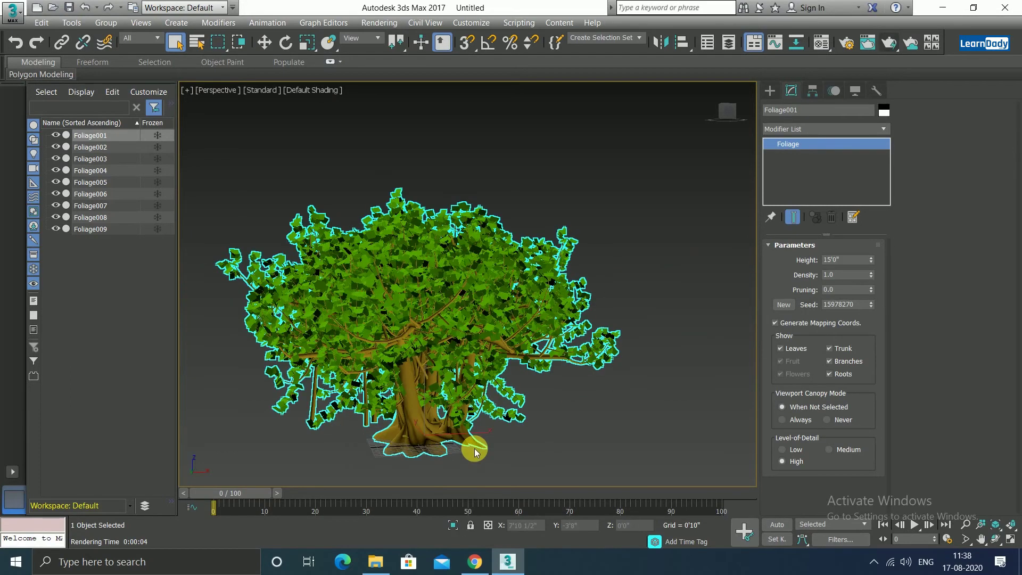
left_click(780, 348)
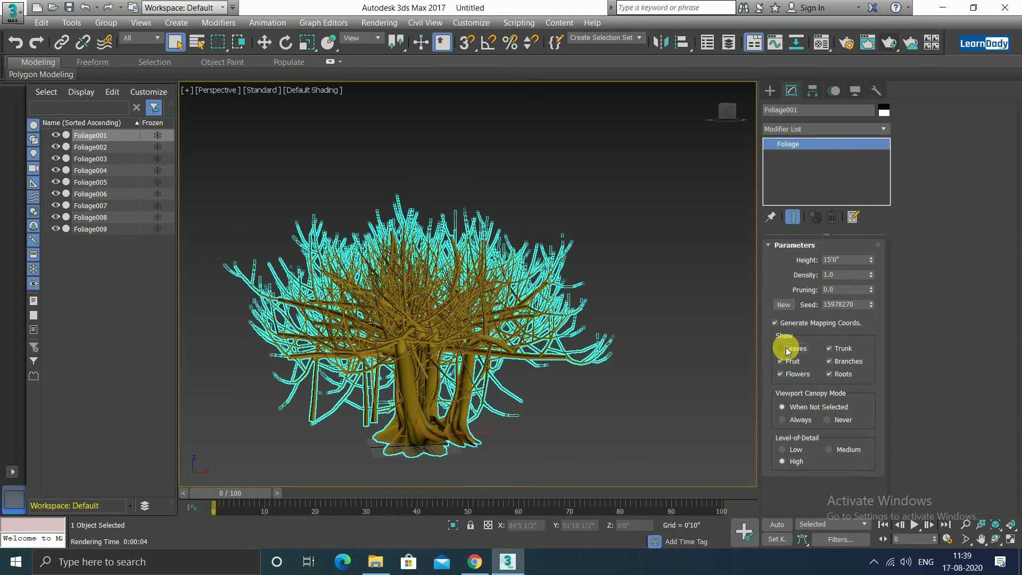
left_click(787, 348)
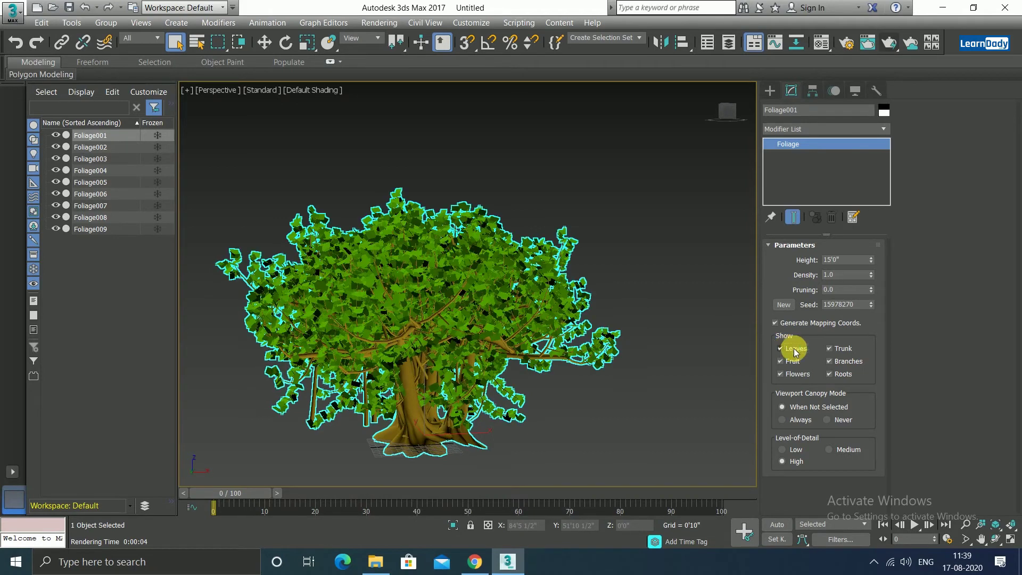
left_click(834, 348)
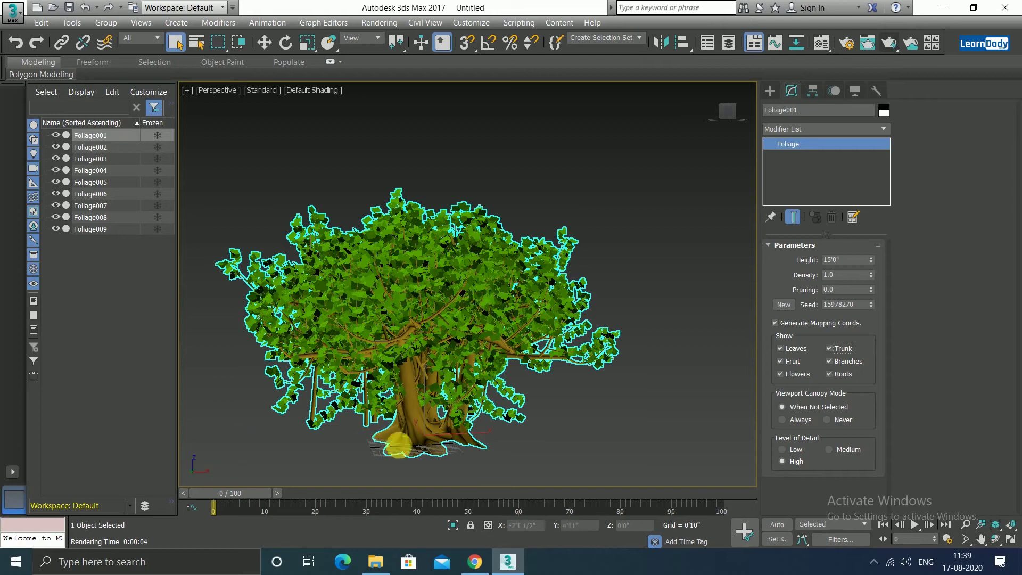
left_click(831, 349)
left_click(831, 349)
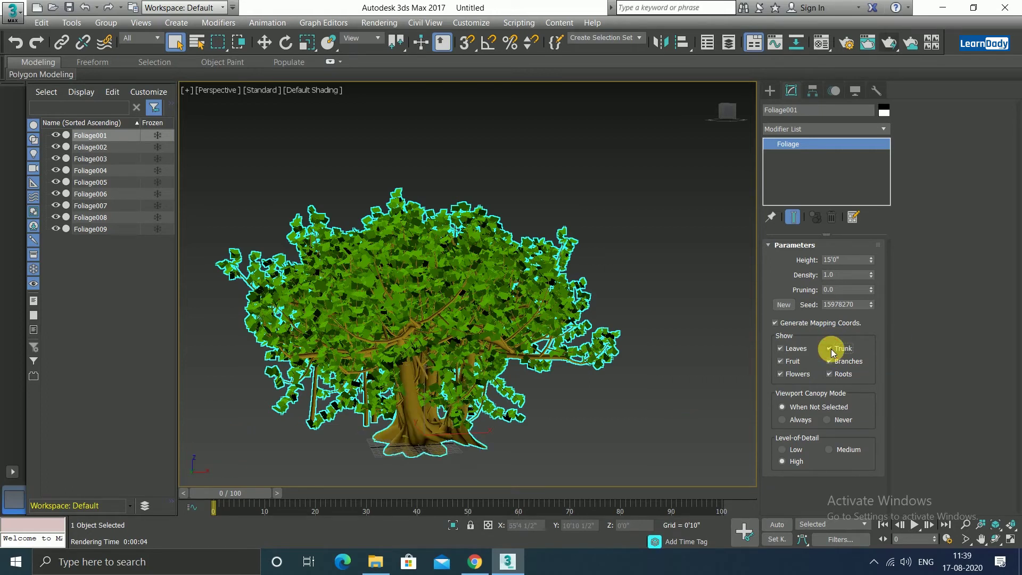
- Hide and restore the branches and roots, so every part displays
left_click(833, 362)
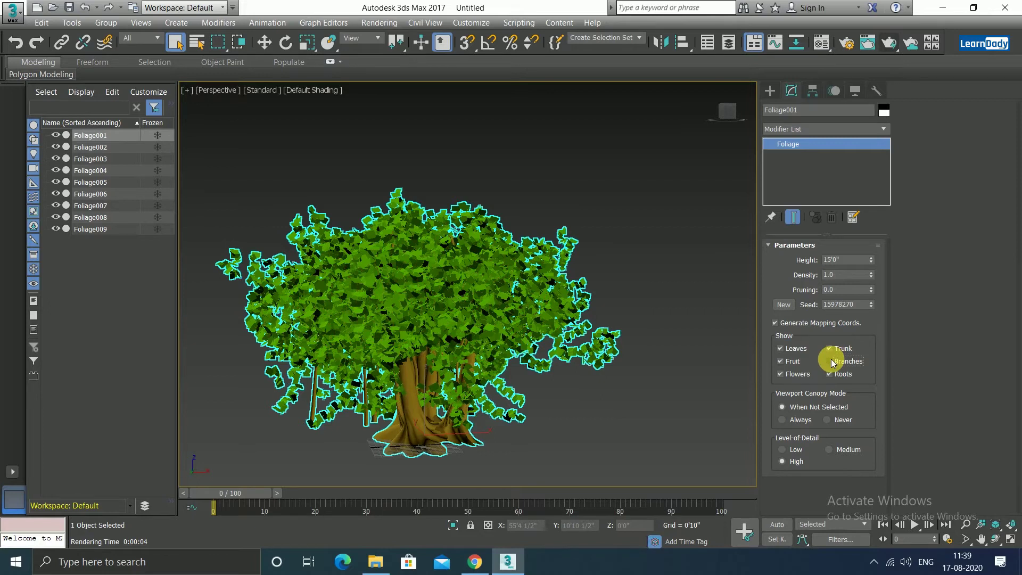
left_click(833, 362)
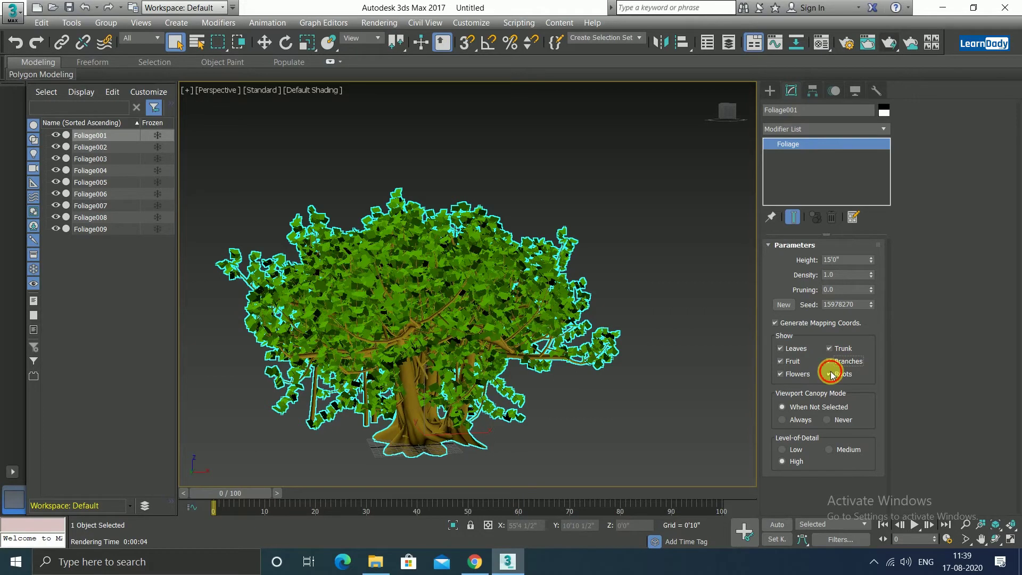
left_click(831, 374)
left_click(831, 374)
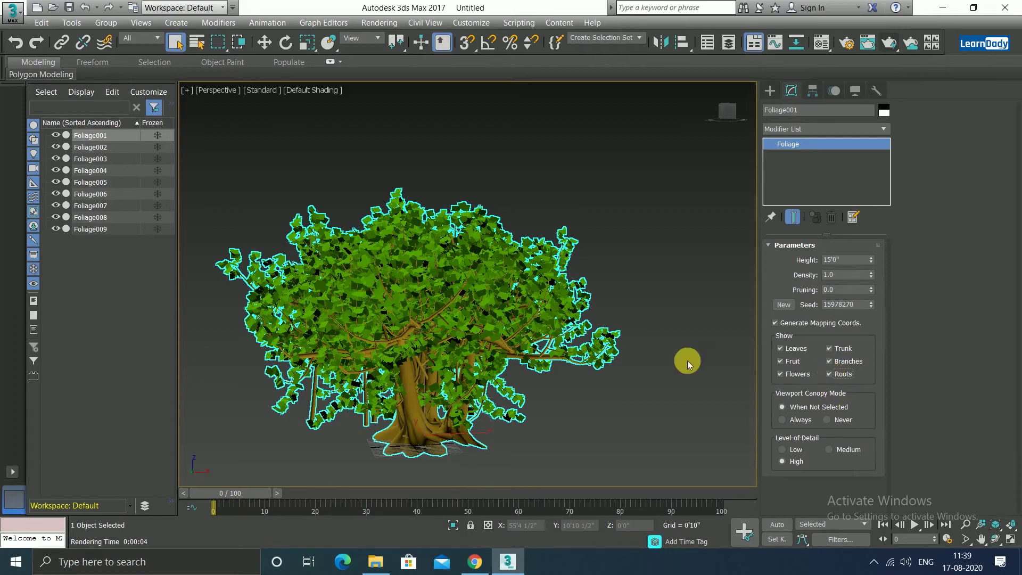
scroll(685, 375, "down", 2)
scroll(686, 375, "down", 5)
scroll(681, 380, "down", 3)
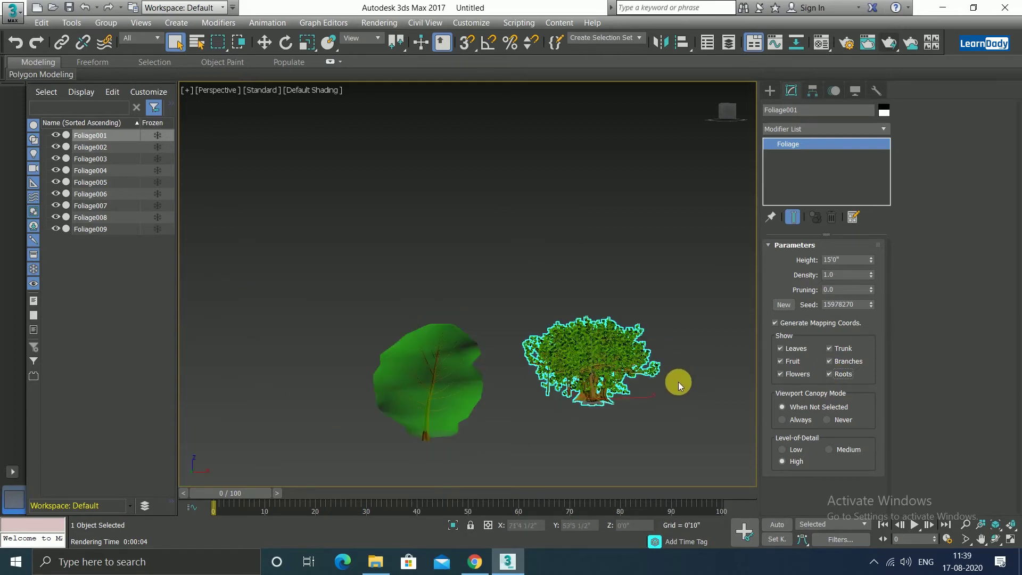
scroll(678, 381, "down", 2)
middle_click_drag(593, 432, 532, 319)
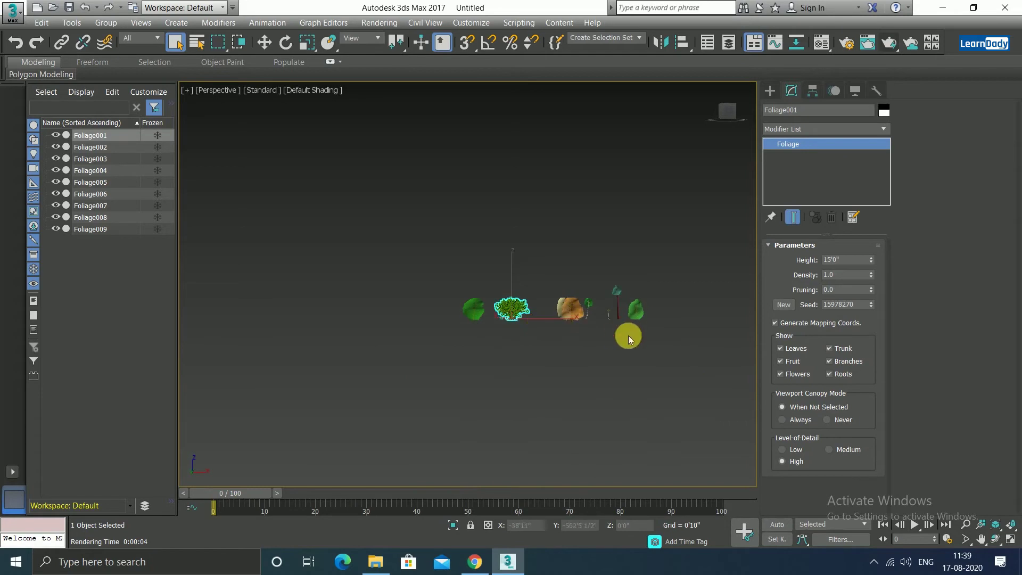
scroll(624, 303, "up", 3)
left_click(651, 324)
scroll(679, 349, "up", 2)
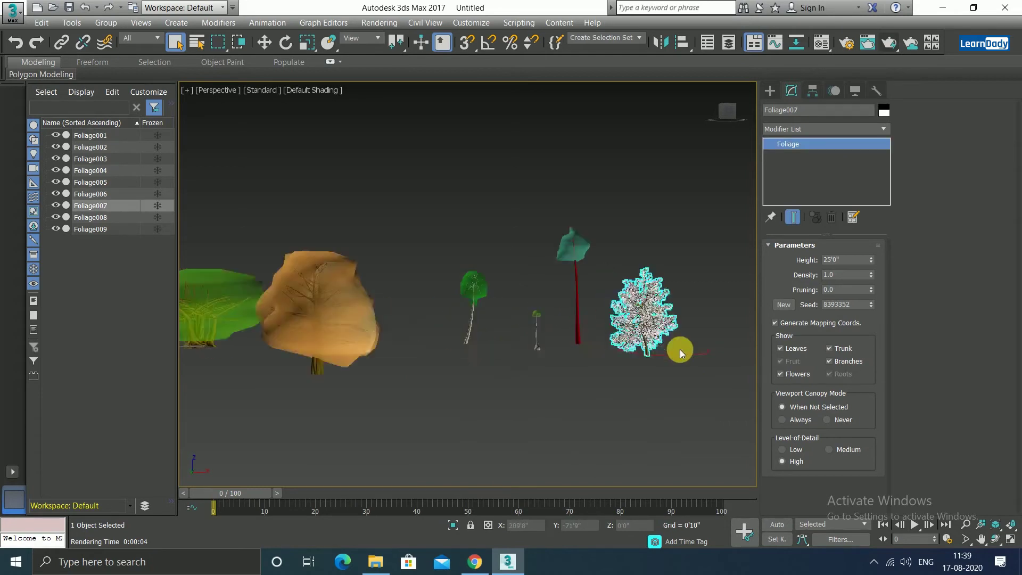
scroll(679, 349, "up", 2)
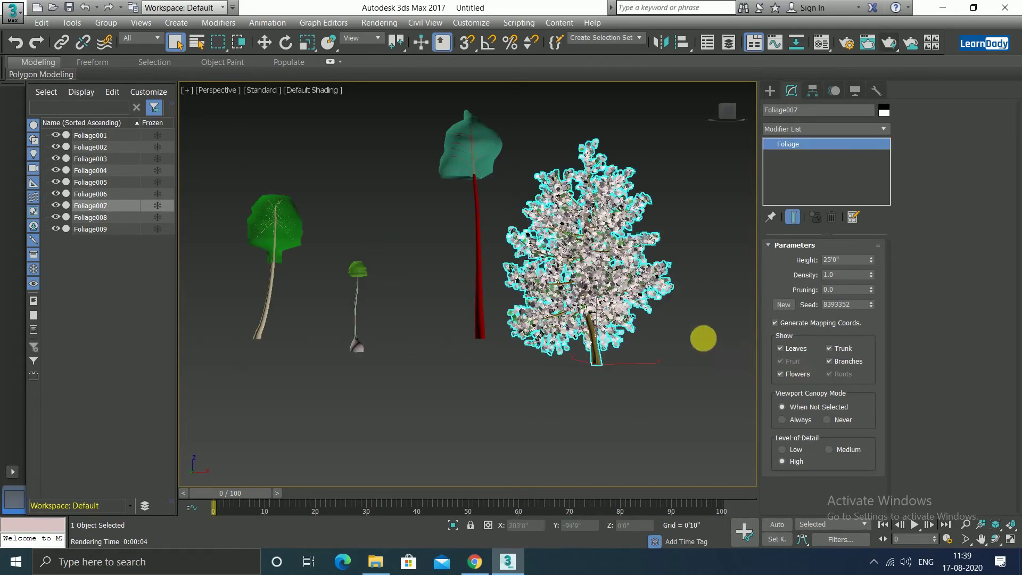
scroll(588, 318, "up", 3)
scroll(585, 330, "up", 2)
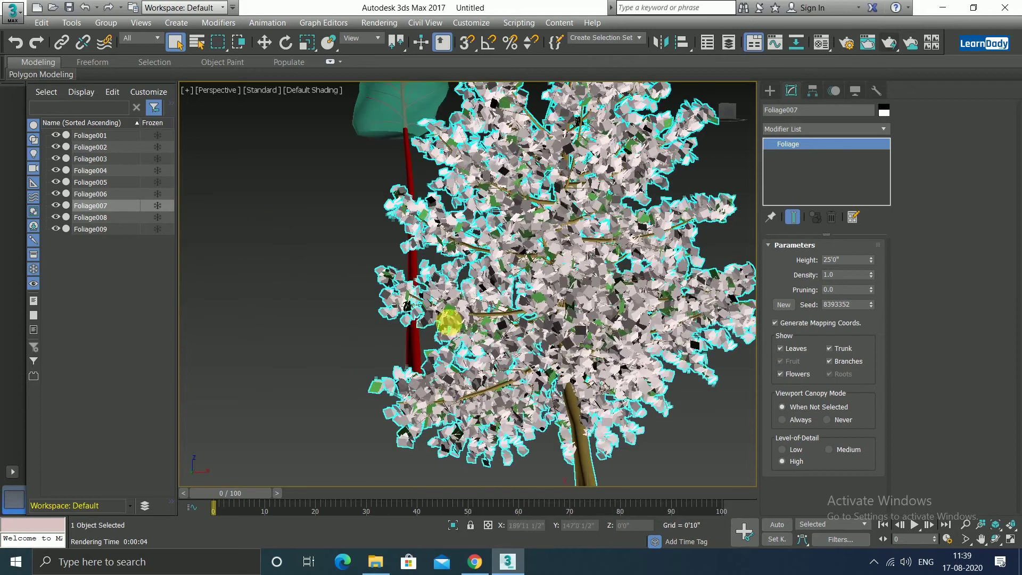
left_click(781, 349)
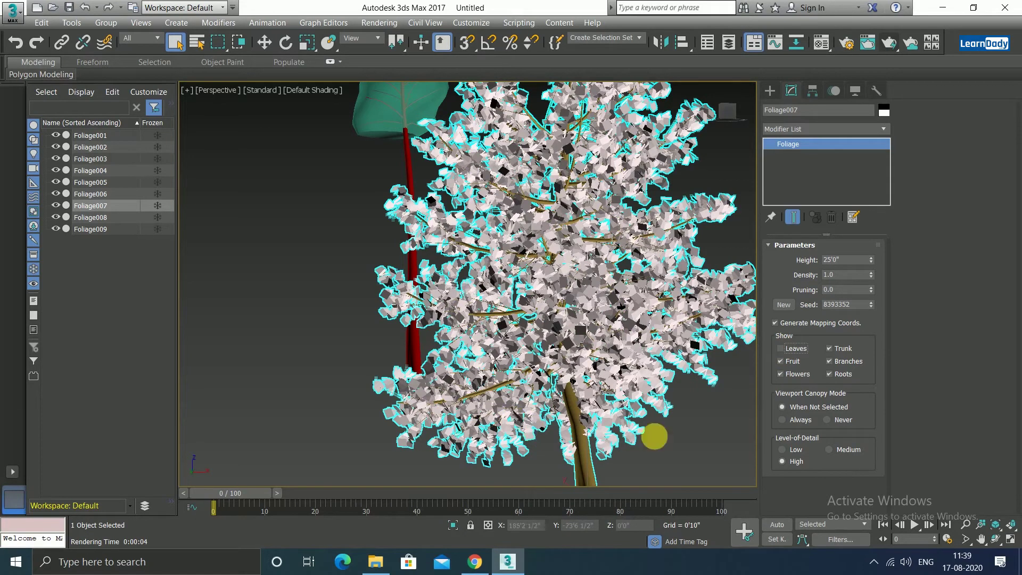
left_click(781, 374)
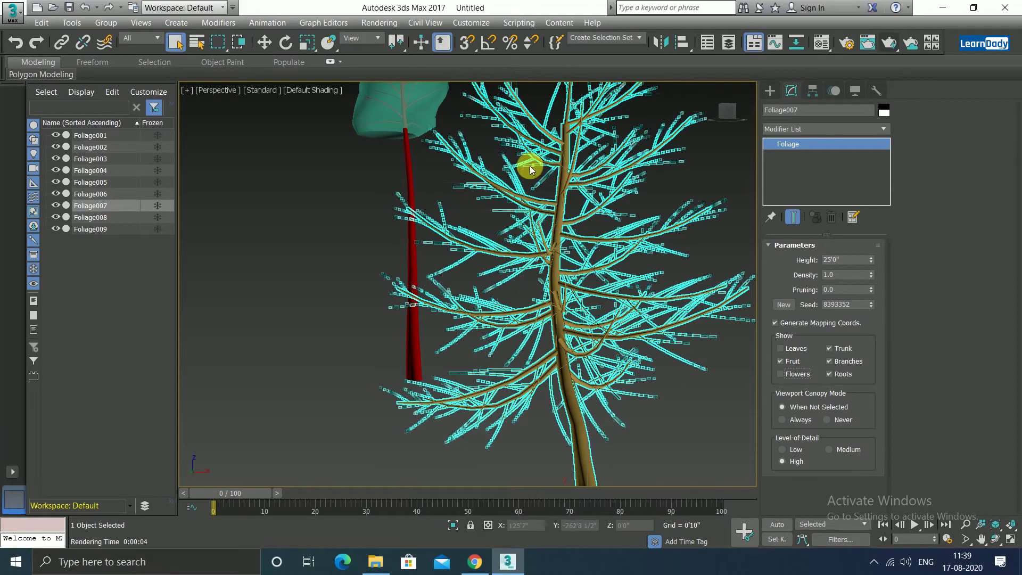
left_click(781, 349)
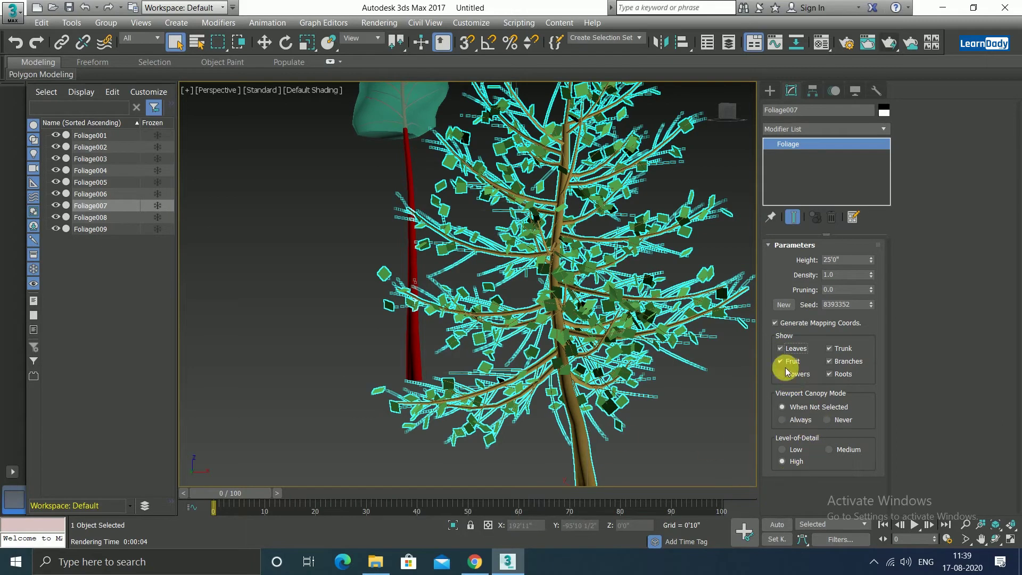
left_click(782, 375)
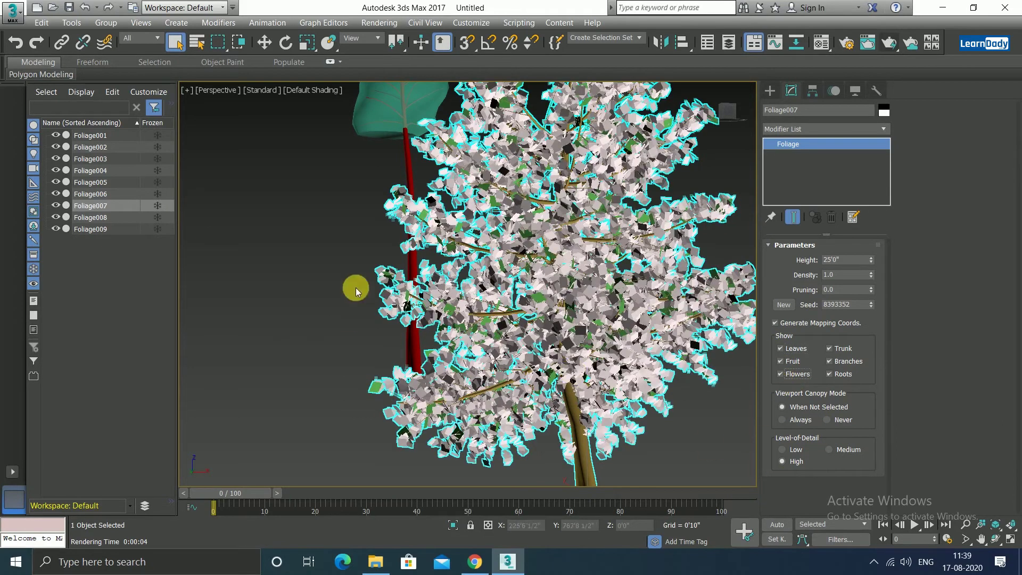
scroll(365, 296, "down", 4)
scroll(367, 298, "down", 1)
mouse_move(384, 341)
middle_mouse_down()
mouse_move(468, 407)
mouse_move(424, 358)
middle_mouse_up()
scroll(435, 361, "up", 5)
left_click(436, 362)
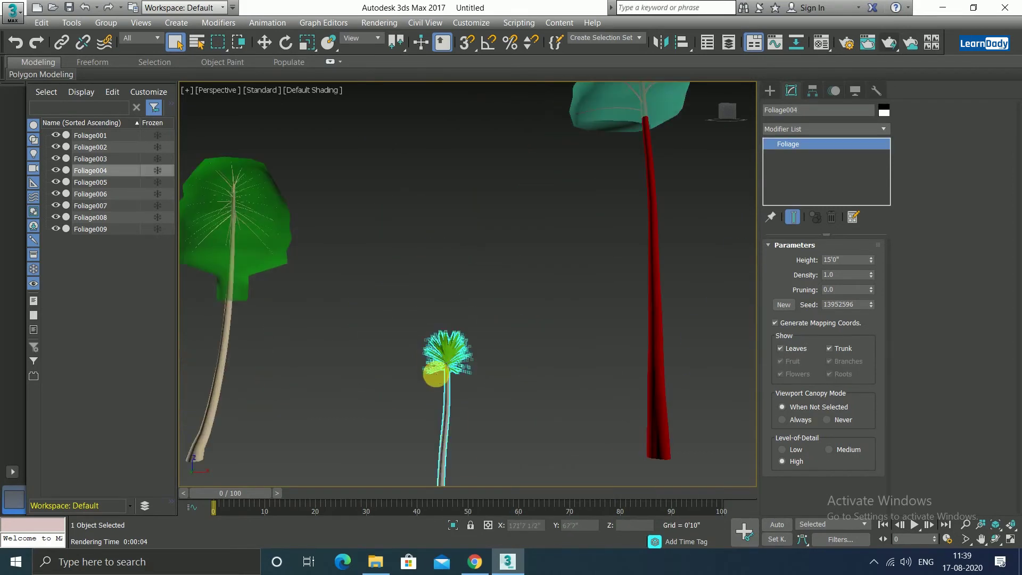
scroll(429, 373, "down", 4)
scroll(421, 329, "up", 4)
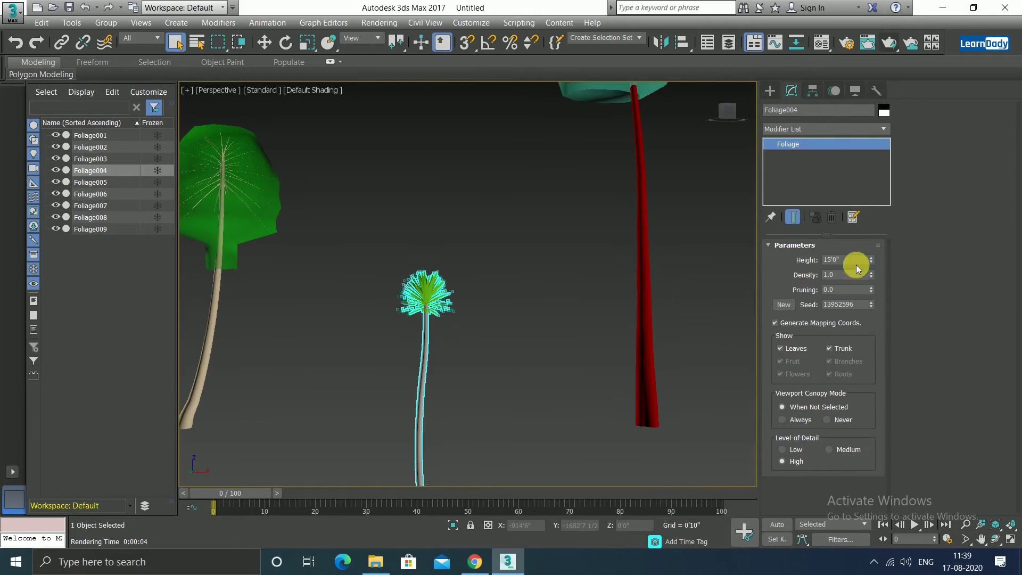
left_click(871, 288)
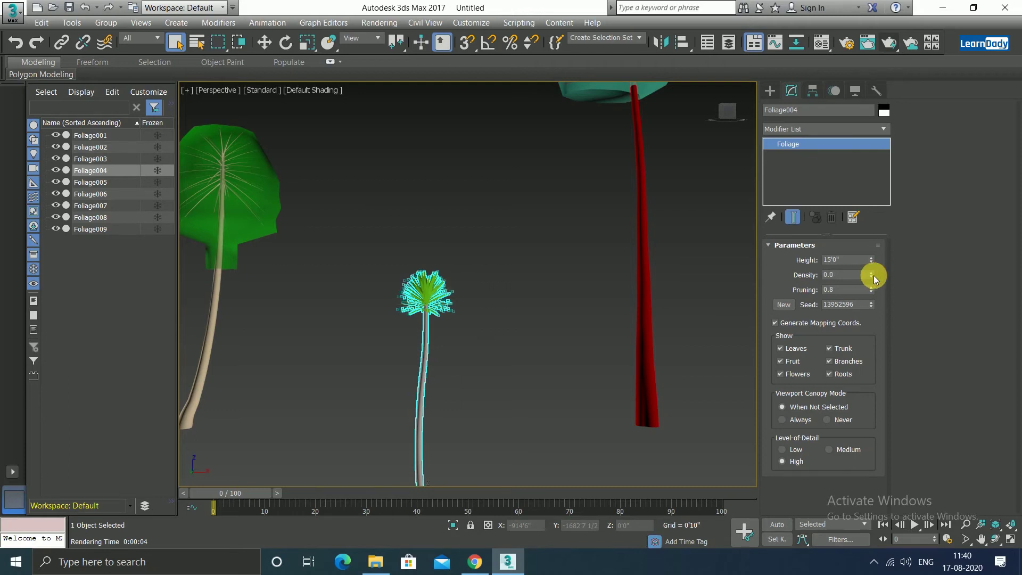
left_click(874, 276)
left_click(871, 272)
scroll(561, 307, "down", 4)
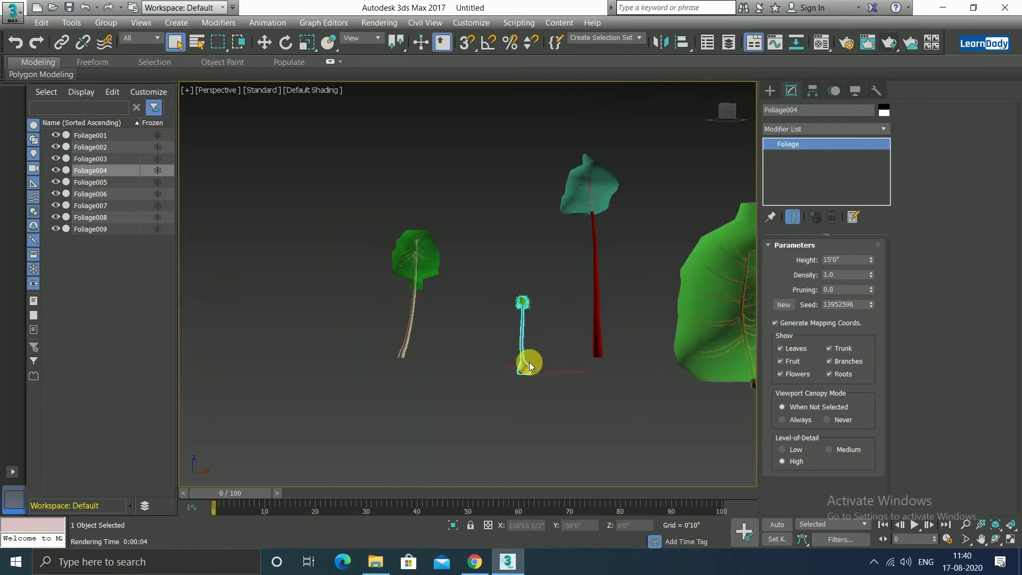
scroll(529, 362, "up", 1)
left_click(531, 343)
scroll(436, 343, "down", 3)
scroll(451, 360, "down", 2)
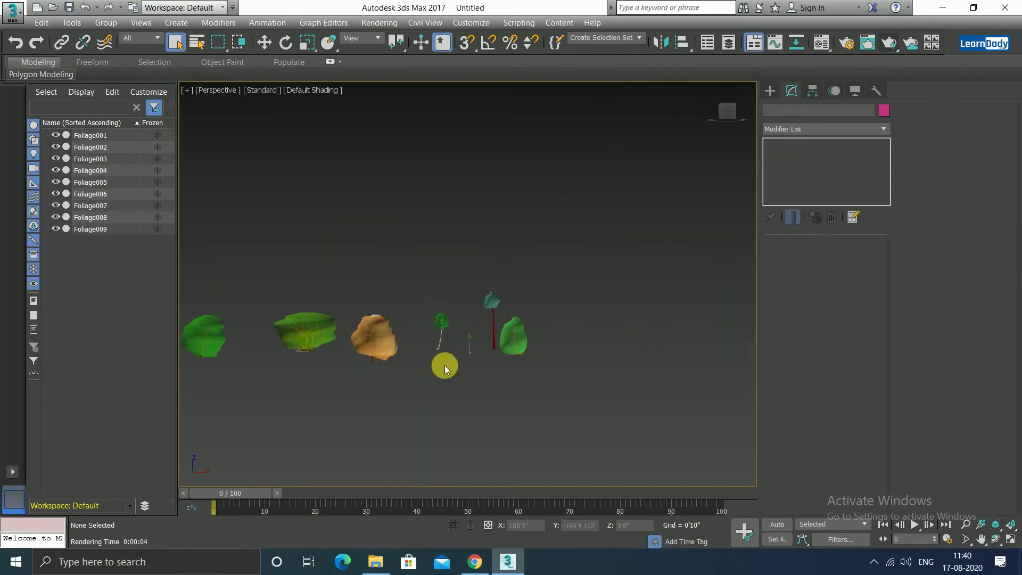
scroll(445, 365, "down", 1)
scroll(431, 349, "up", 3)
left_click(424, 343)
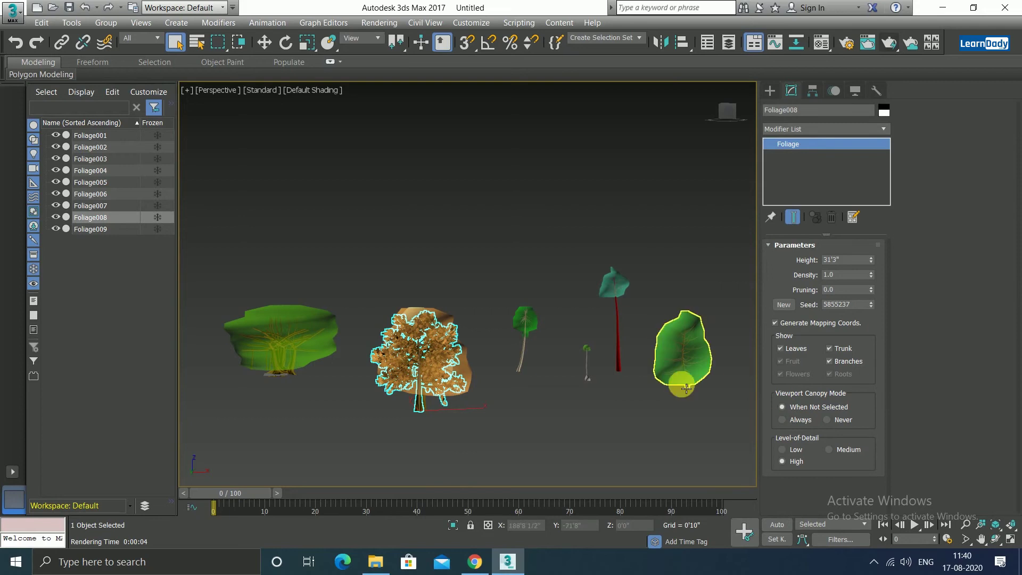
left_click(617, 299)
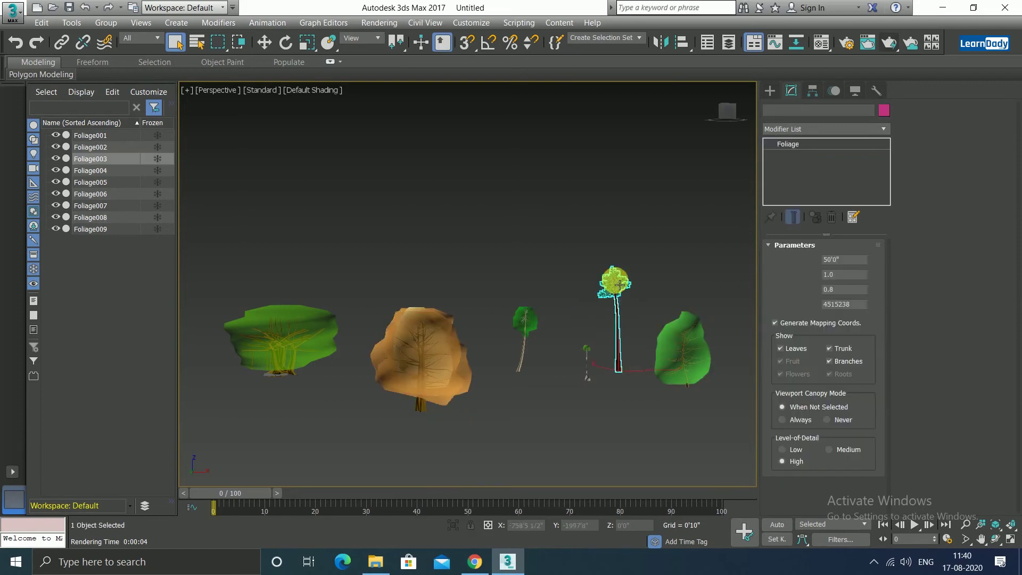
scroll(616, 297, "up", 3)
scroll(614, 295, "up", 2)
scroll(614, 294, "down", 2)
left_click(576, 395)
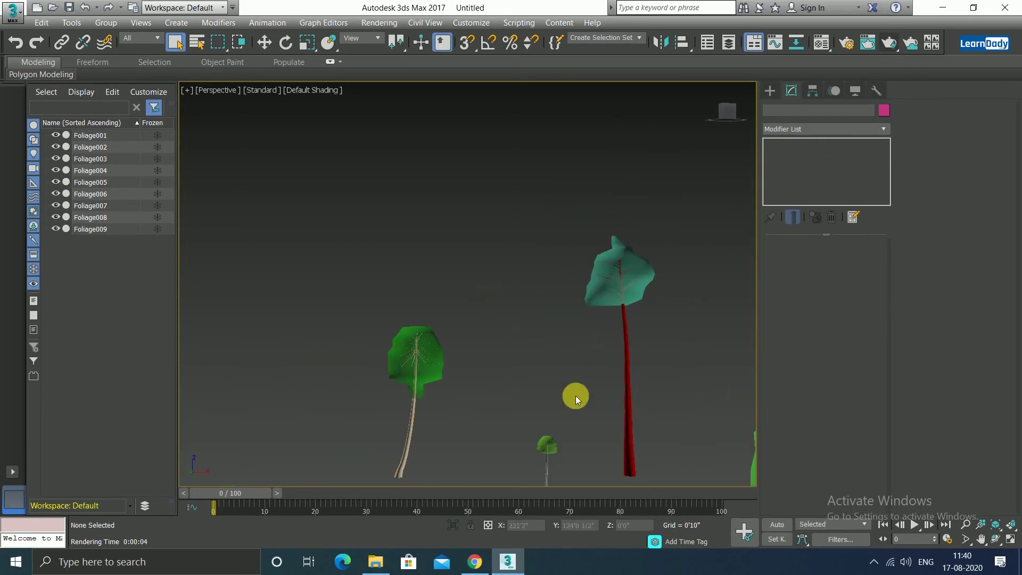
scroll(602, 392, "down", 4)
scroll(375, 324, "up", 3)
scroll(381, 309, "up", 1)
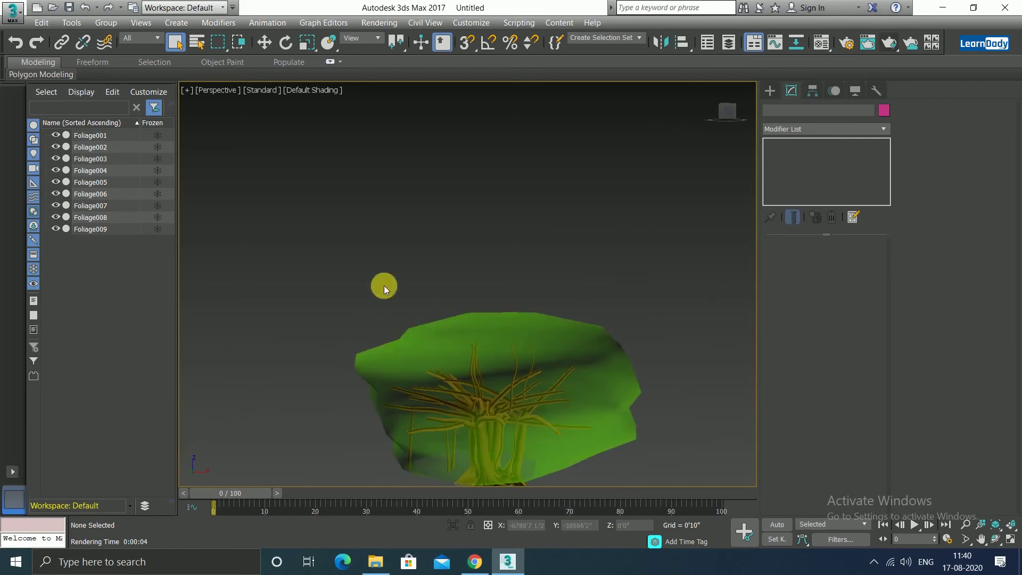
scroll(367, 346, "down", 3)
middle_click_drag(432, 365, 465, 376)
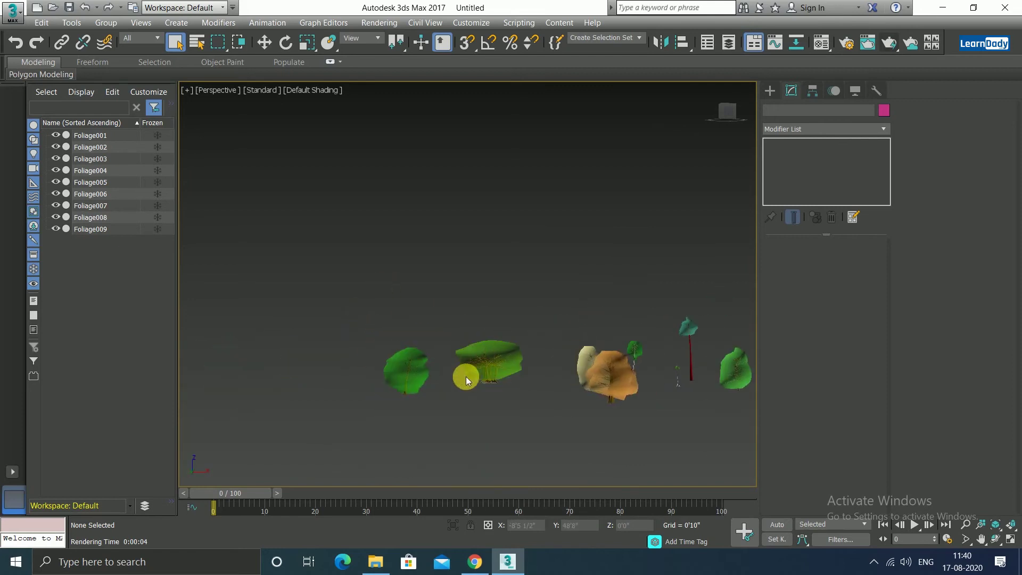
scroll(465, 376, "up", 3)
scroll(465, 378, "up", 4)
scroll(465, 378, "down", 2)
scroll(466, 378, "down", 5)
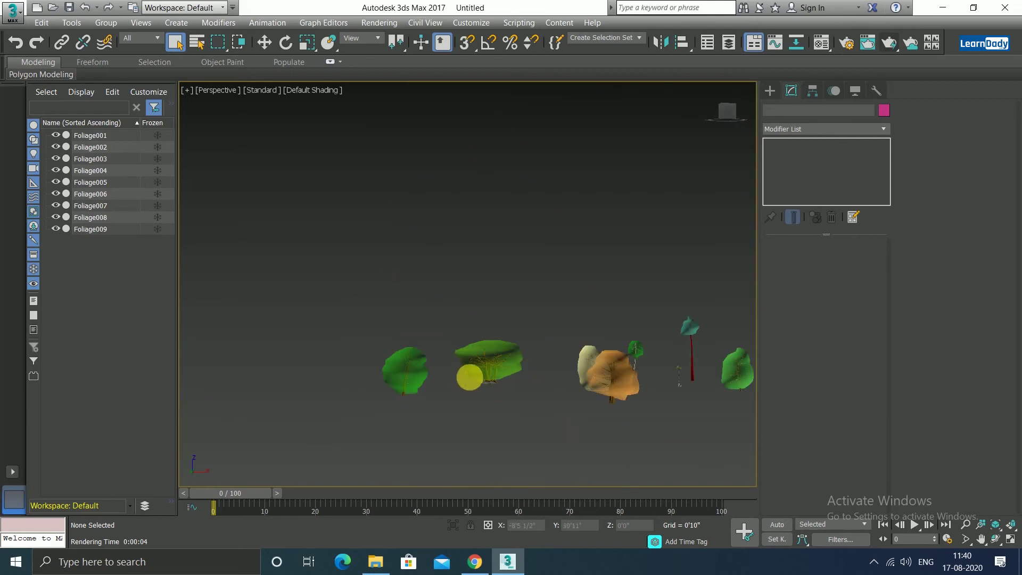
mouse_move(678, 392)
middle_mouse_down()
mouse_move(563, 416)
mouse_move(593, 372)
mouse_move(612, 374)
middle_mouse_up()
scroll(430, 371, "up", 4)
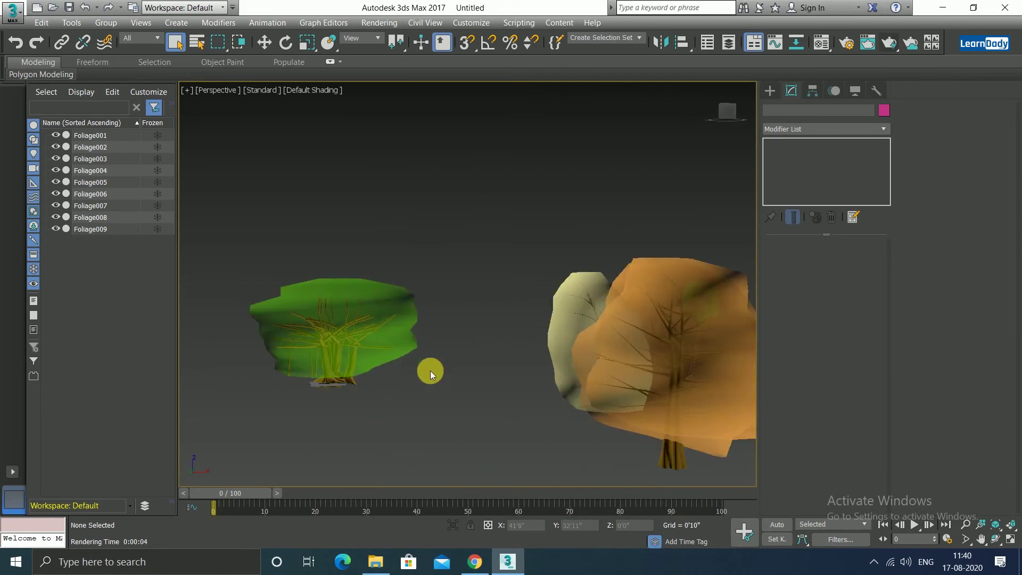
middle_click_drag(398, 387, 511, 431)
scroll(493, 440, "down", 2)
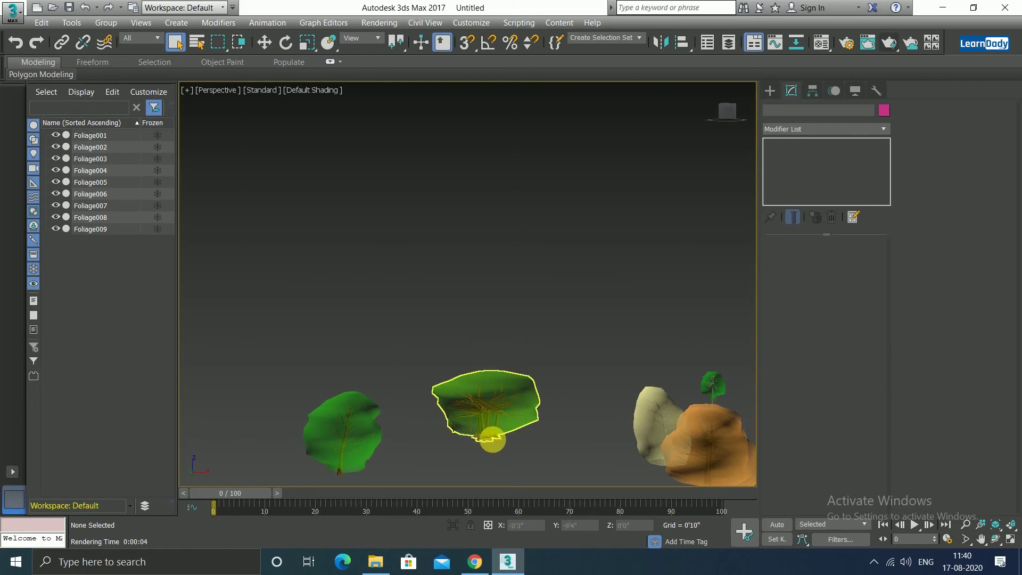
scroll(490, 436, "up", 1)
scroll(495, 429, "up", 3)
middle_click_drag(392, 404, 432, 394)
scroll(430, 394, "down", 2)
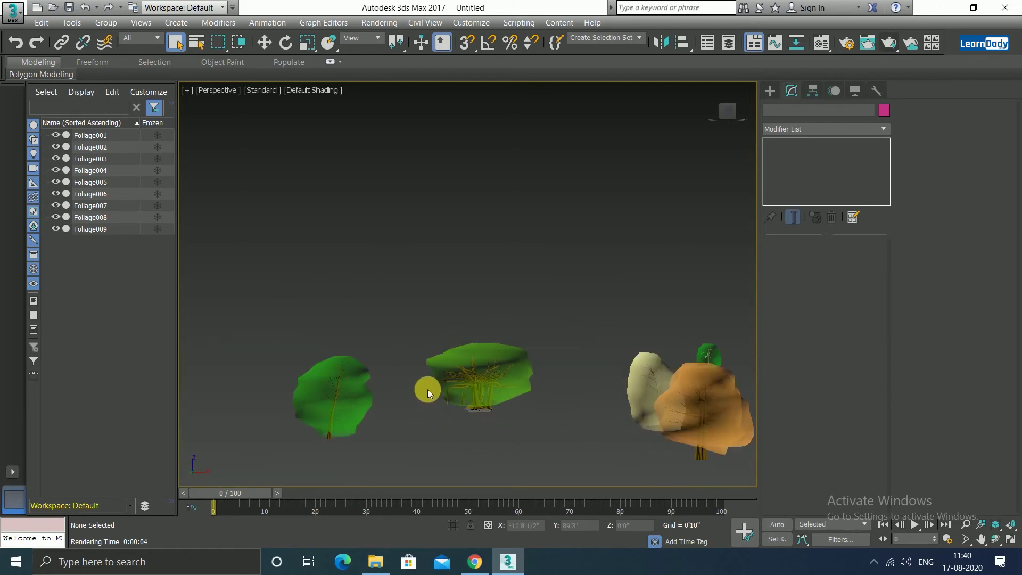
scroll(524, 365, "down", 3)
middle_click_drag(525, 365, 468, 358)
scroll(468, 358, "up", 3)
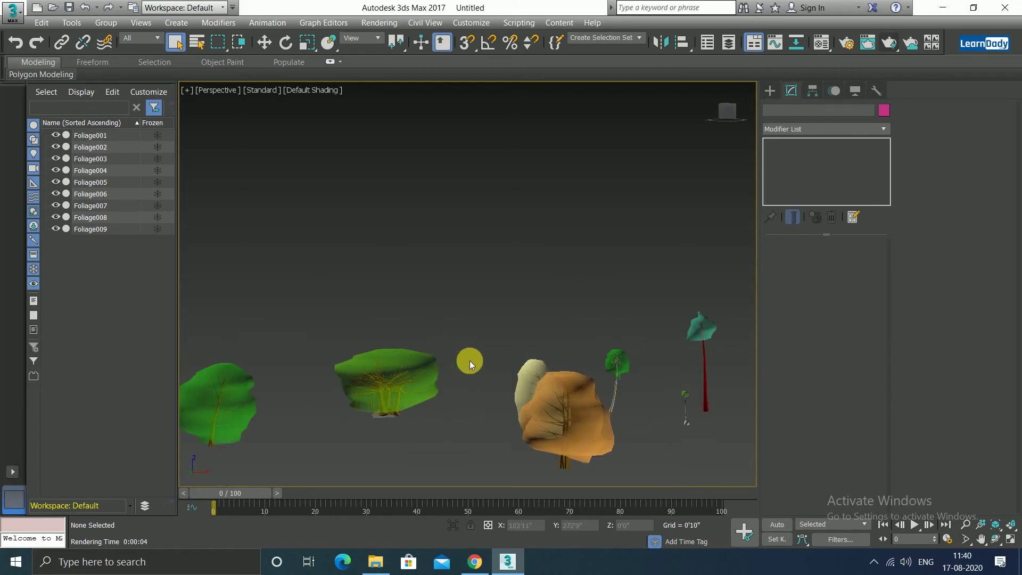
middle_click_drag(585, 451, 422, 388)
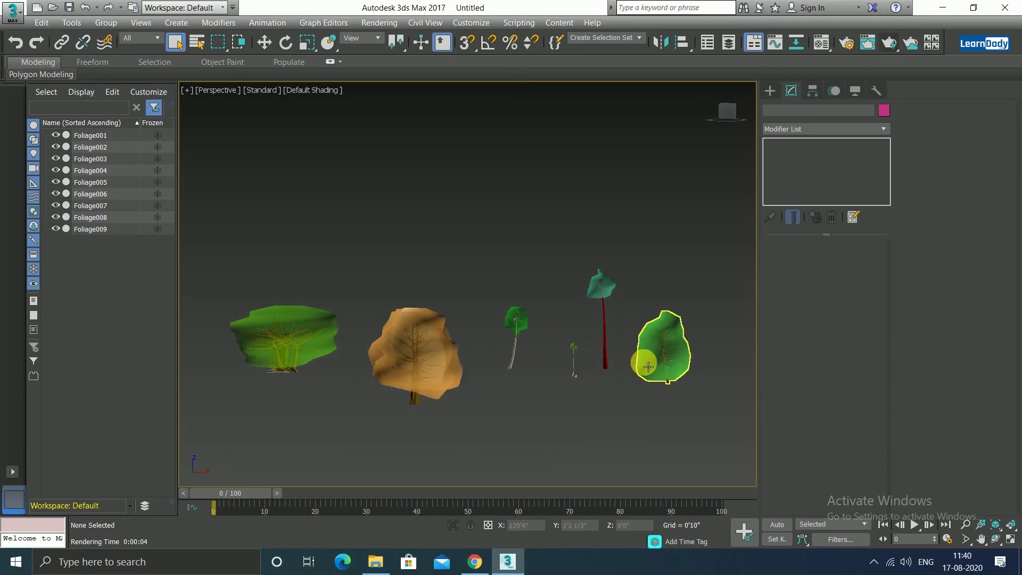
scroll(650, 366, "up", 3)
middle_click_drag(651, 365, 529, 397)
scroll(491, 411, "up", 3)
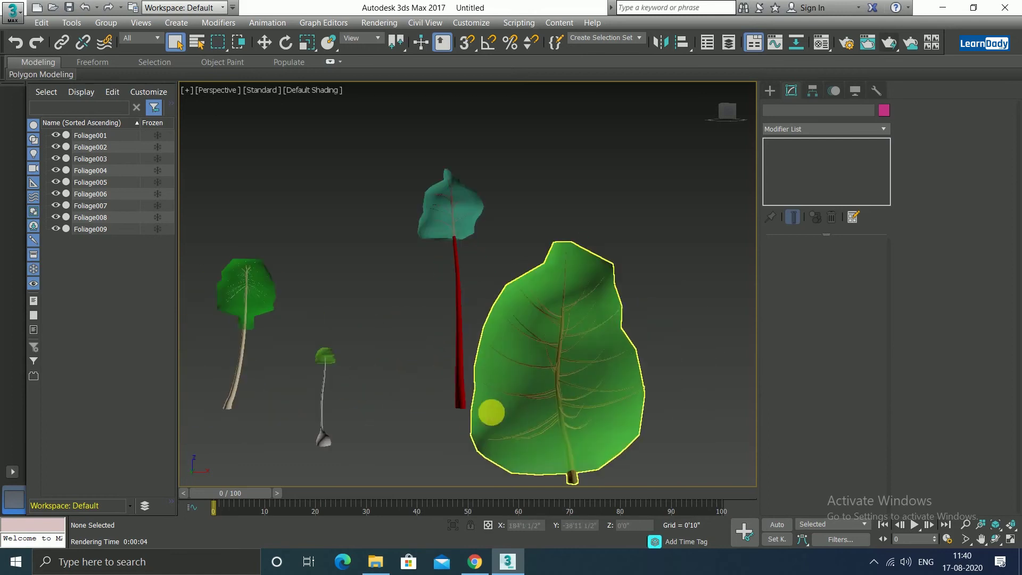
- Try Foliage007's Viewport Canopy Mode at Always, then set it to Never
left_click(569, 363)
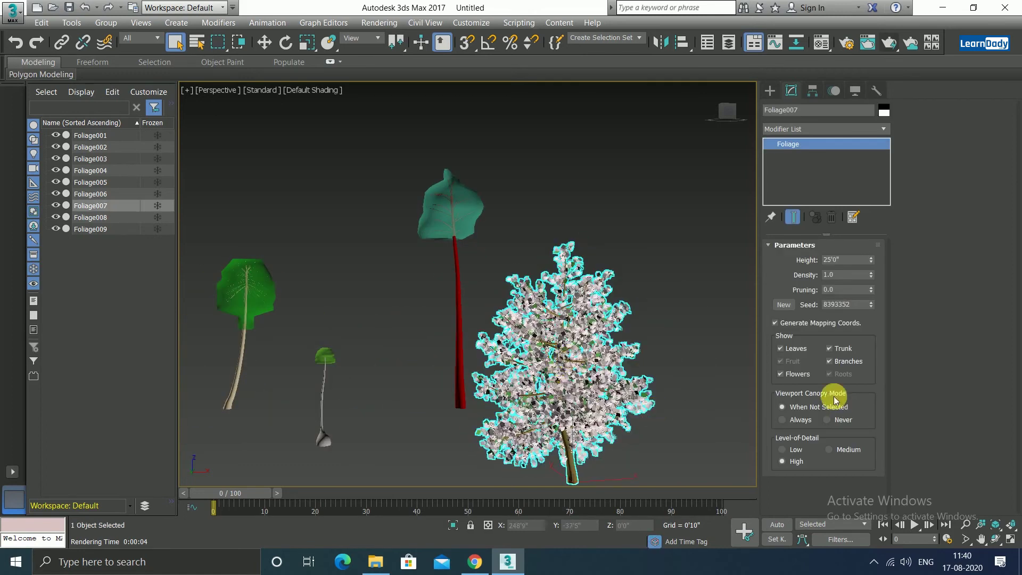
left_click(782, 420)
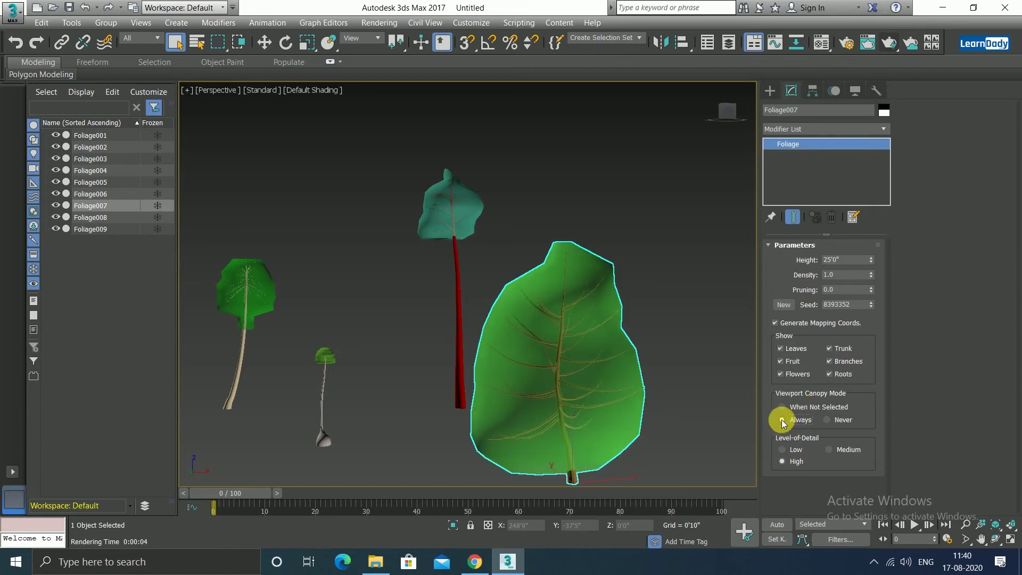
left_click(437, 332)
left_click(512, 340)
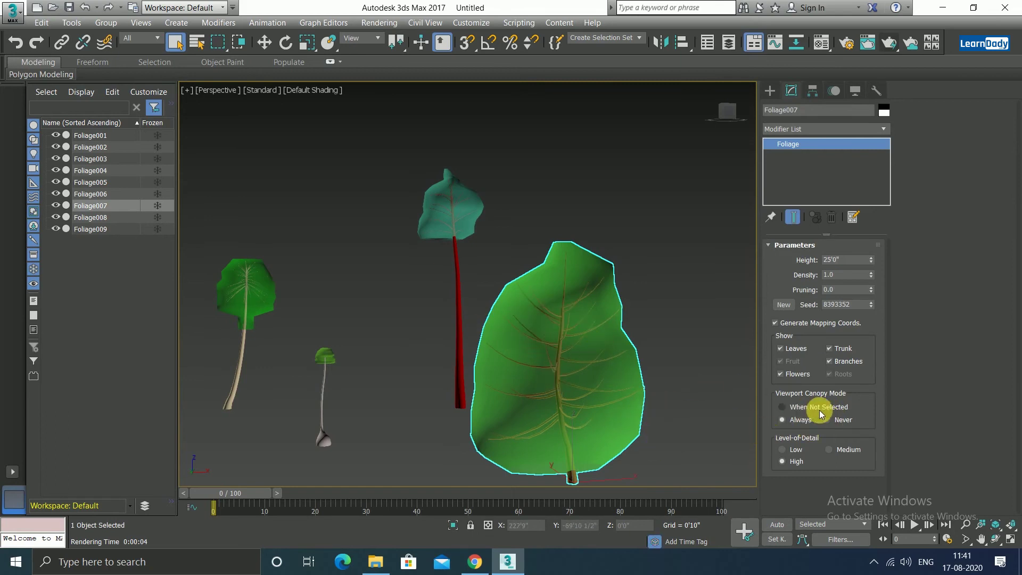
left_click(836, 418)
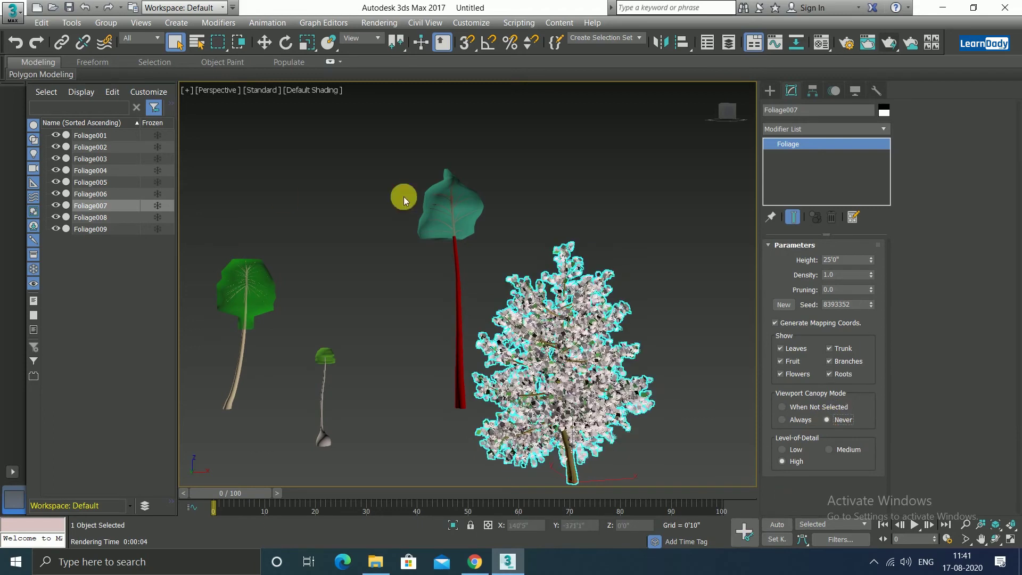
left_click(647, 212)
- Set Viewport Canopy Mode to Never for Foliage003, Foliage004 and Foliage002
scroll(667, 218, "down", 5)
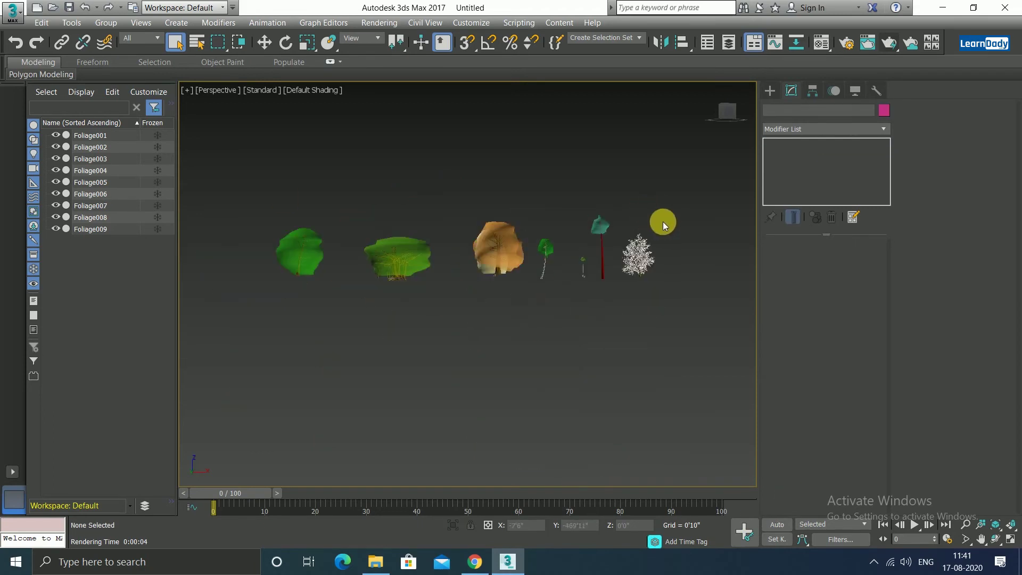
scroll(679, 219, "up", 4)
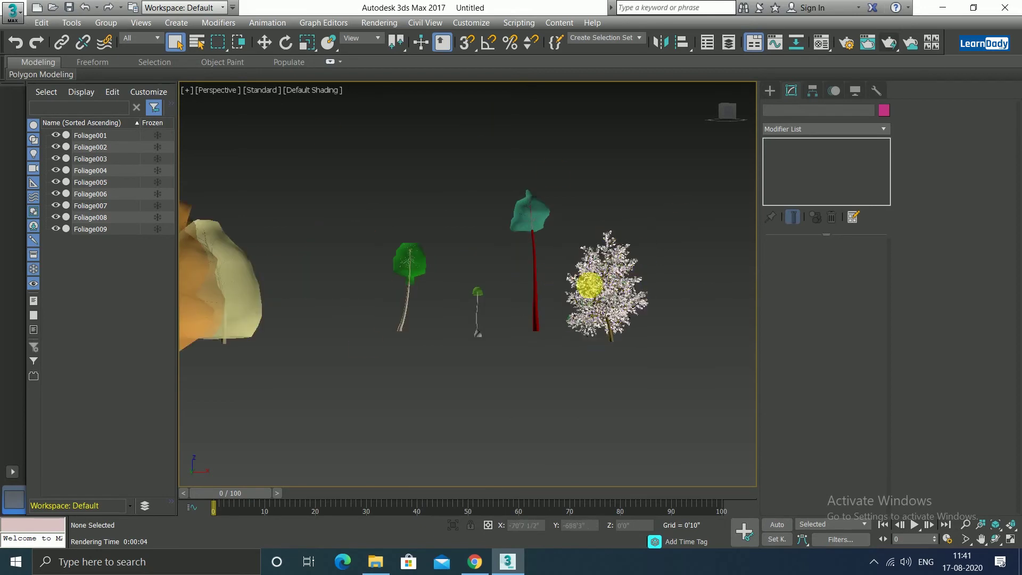
left_click(538, 215)
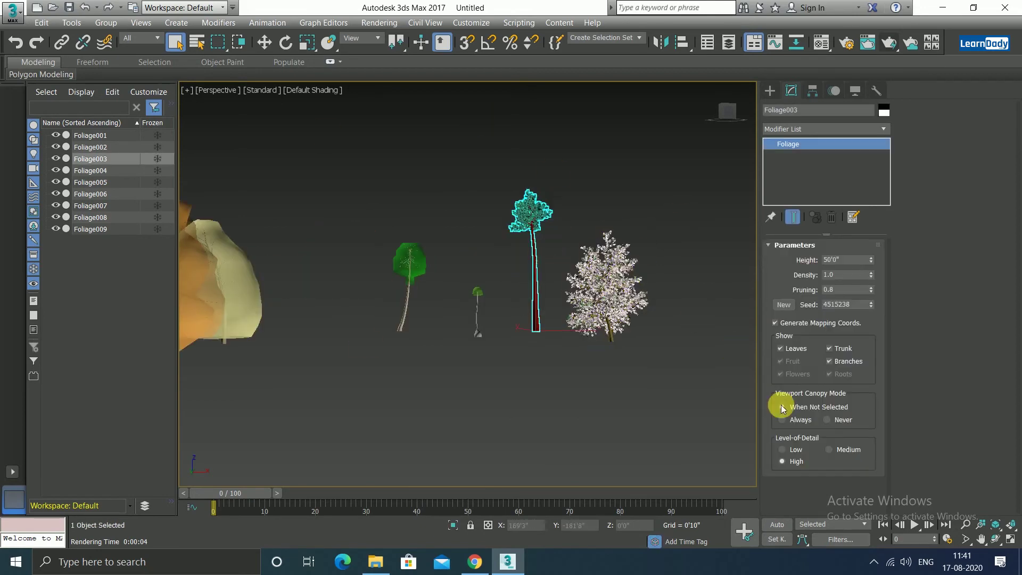
left_click(828, 419)
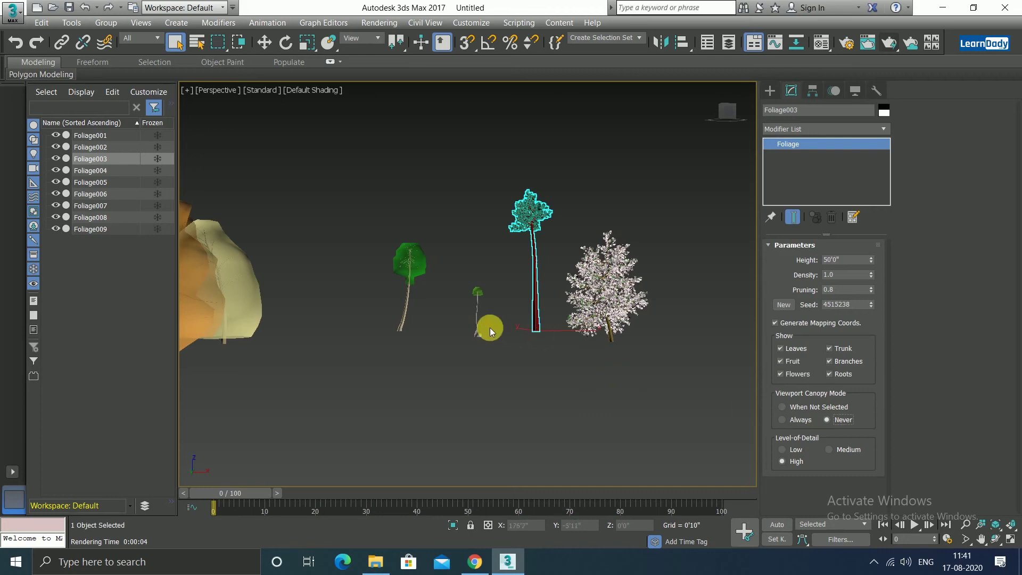
left_click(475, 332)
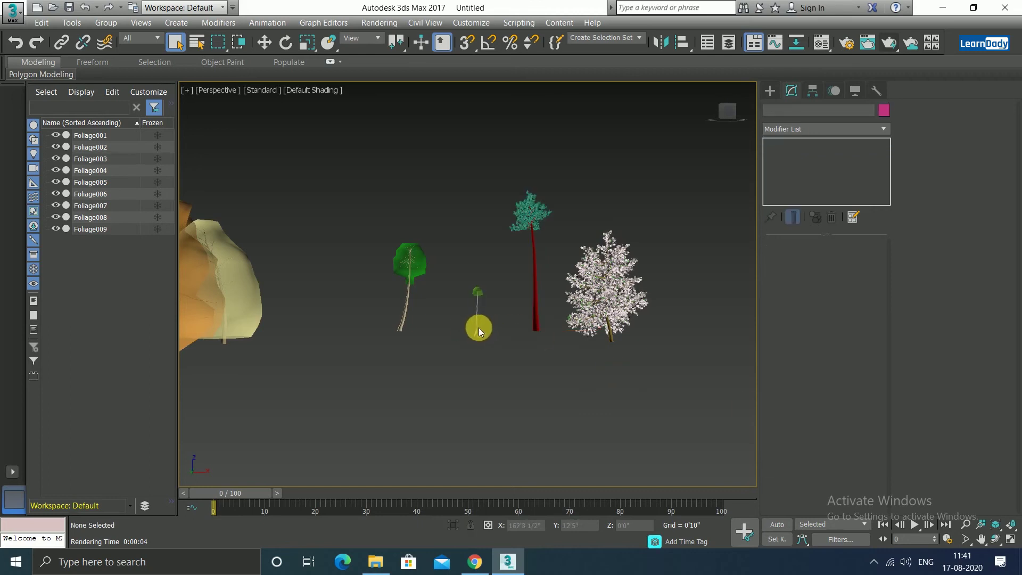
left_click(478, 331)
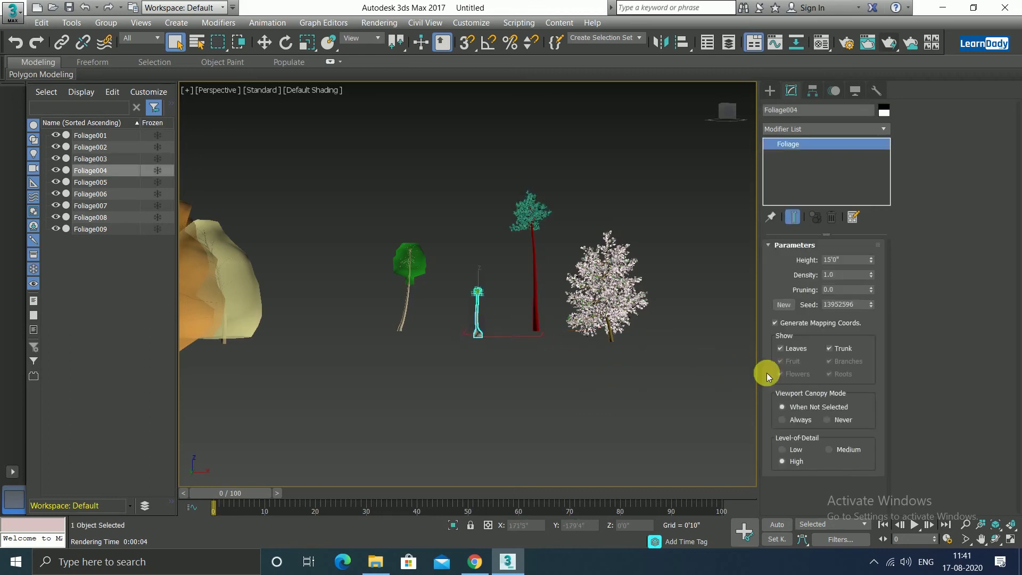
left_click(834, 419)
left_click(423, 268)
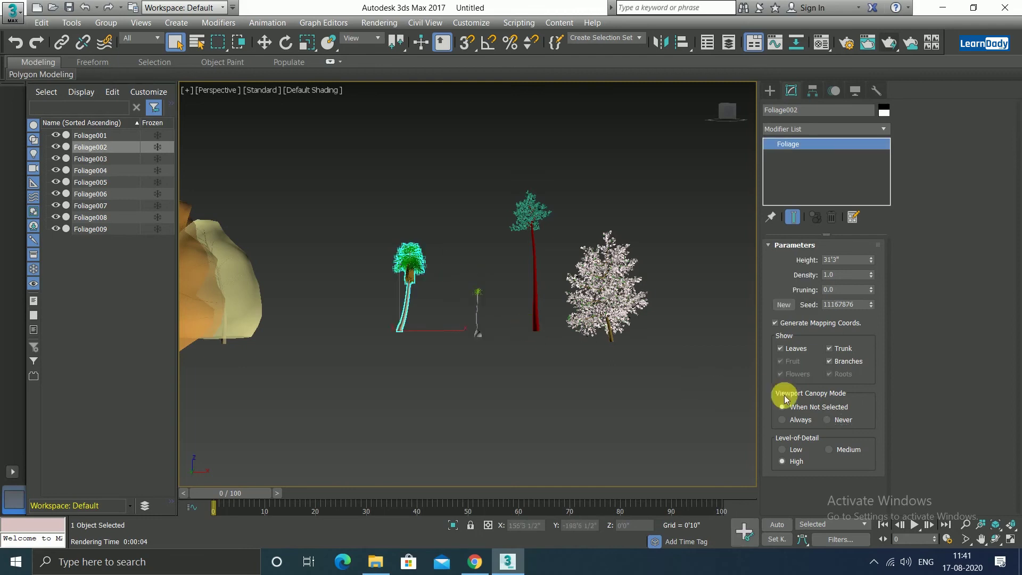
left_click(417, 323)
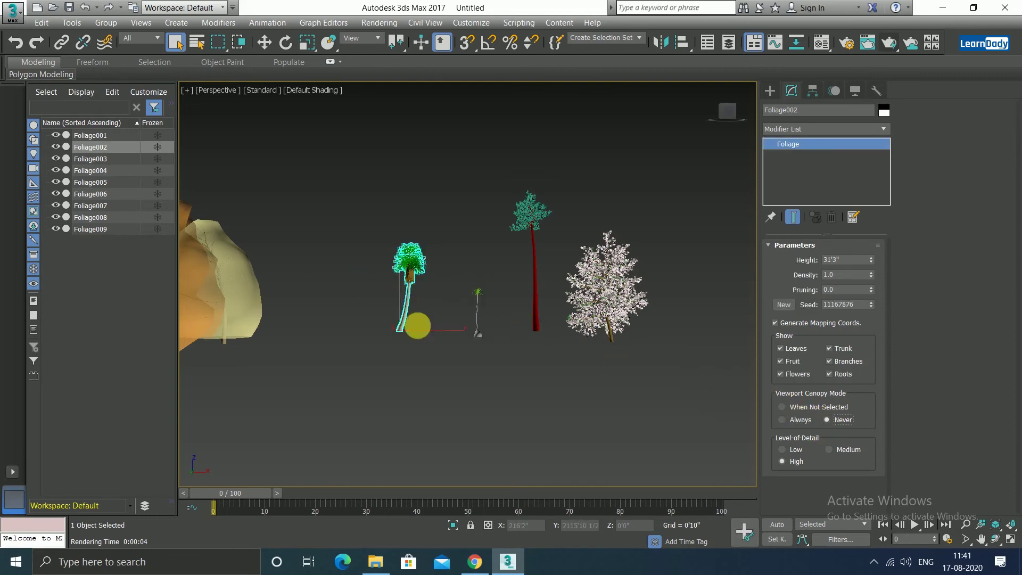
- Set Foliage009 and the willow Foliage005 to Never canopy mode
middle_click_drag(417, 324, 556, 379, "alt")
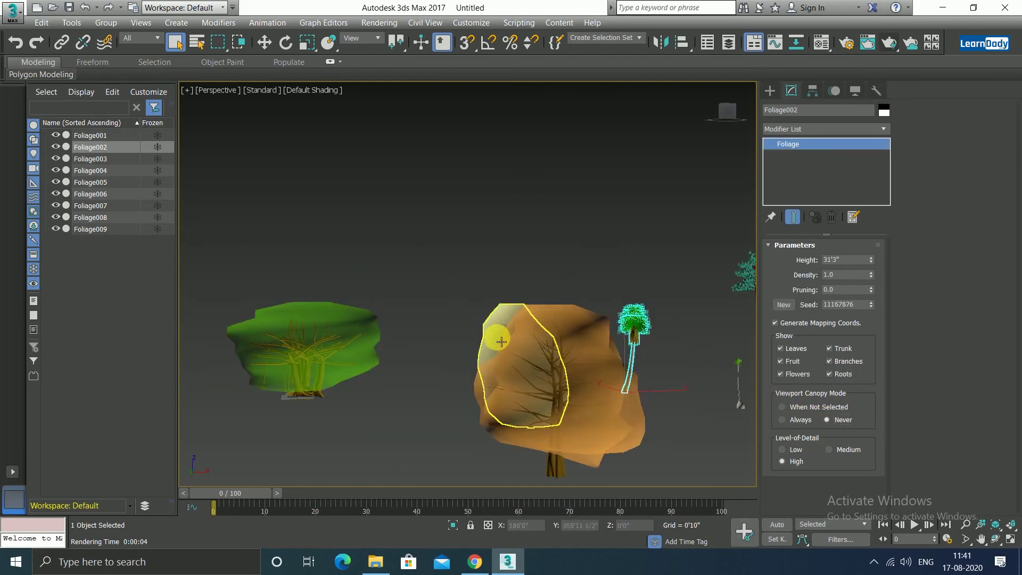
left_click(825, 423)
left_click(791, 416)
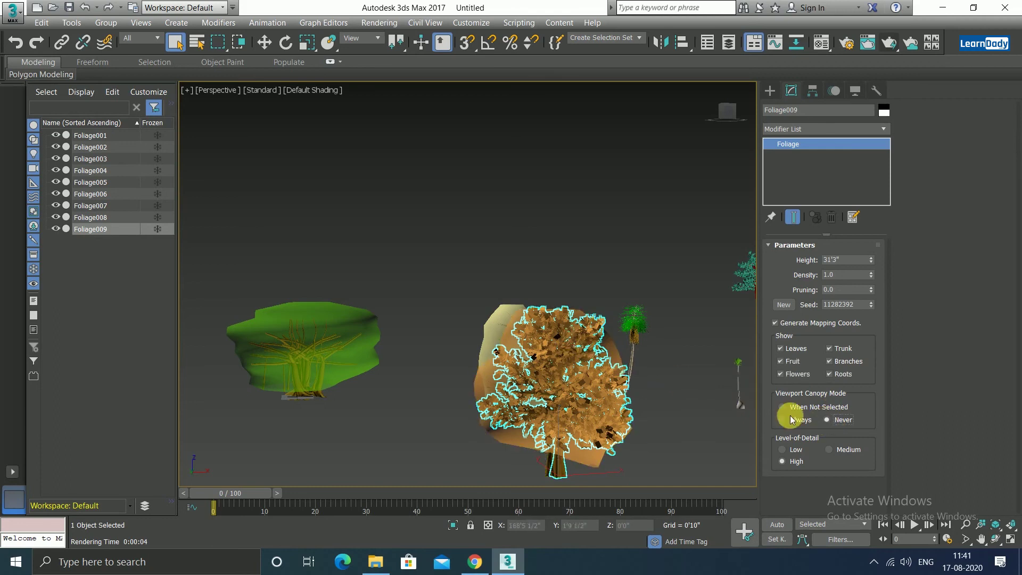
left_click(486, 294)
left_click(509, 324)
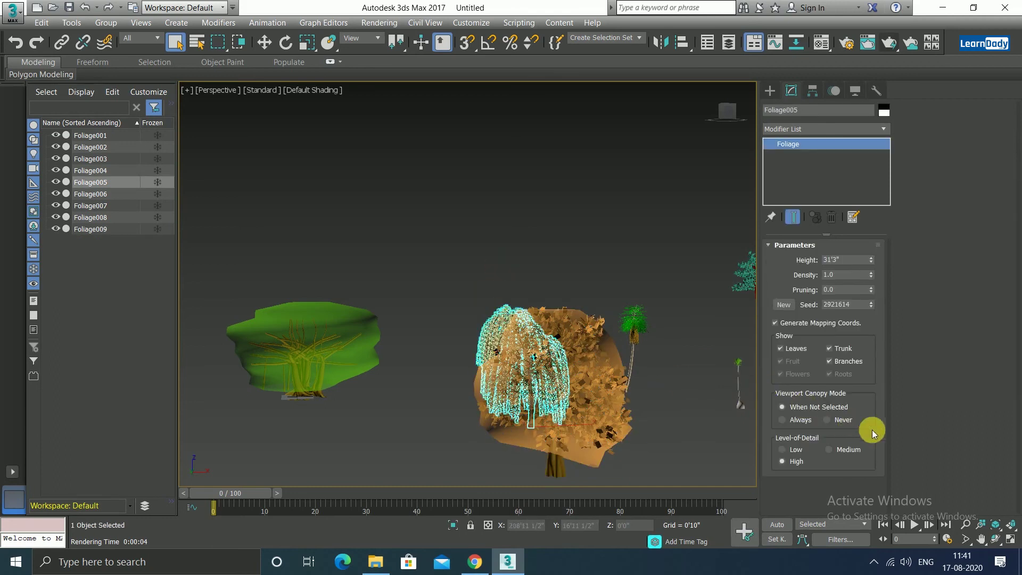
left_click(827, 419)
- Set Foliage001 and Foliage006 to Never canopy mode and frame all plants
left_click(331, 343)
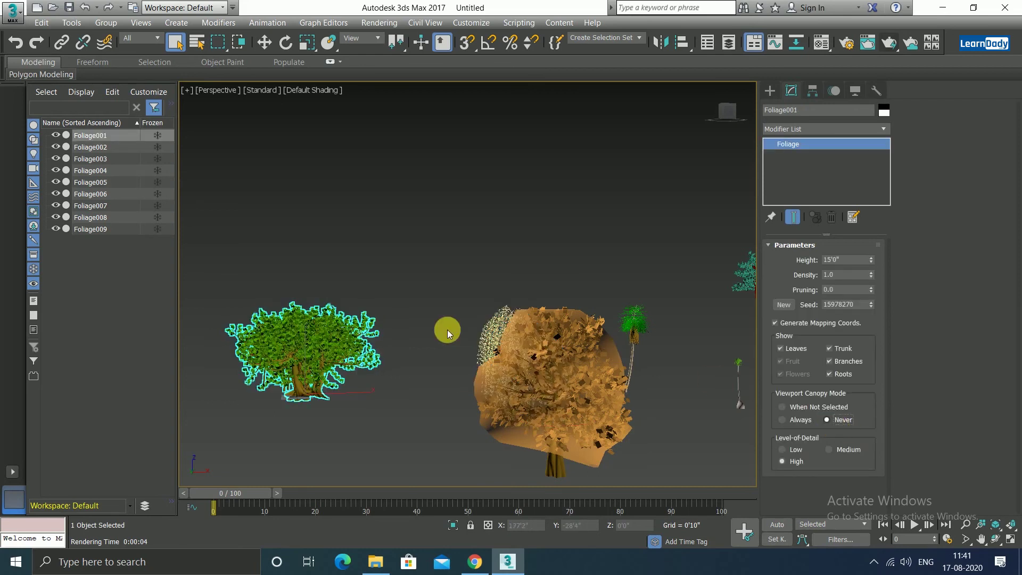
left_click(417, 288)
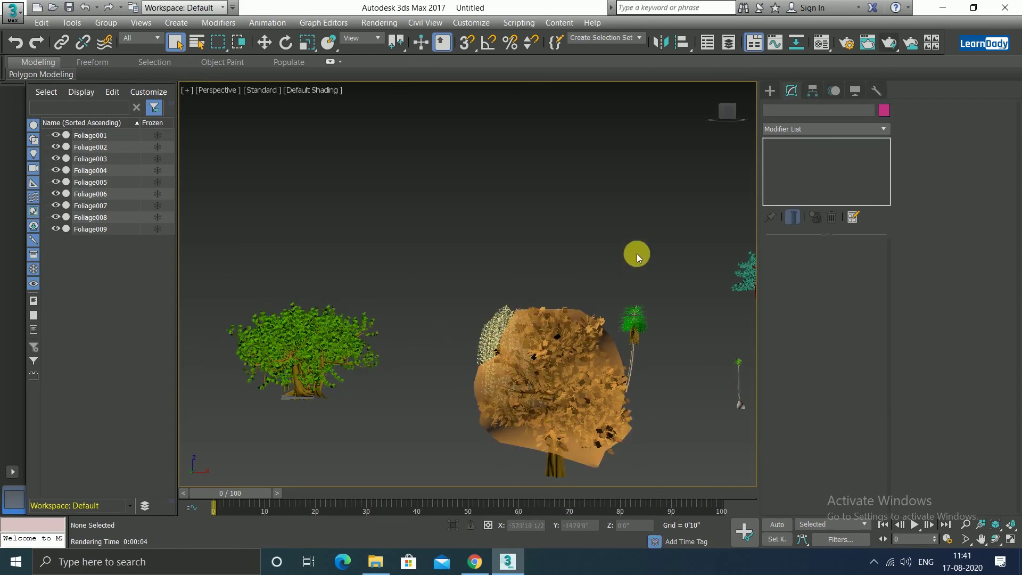
middle_click_drag(698, 282, 633, 311, "alt")
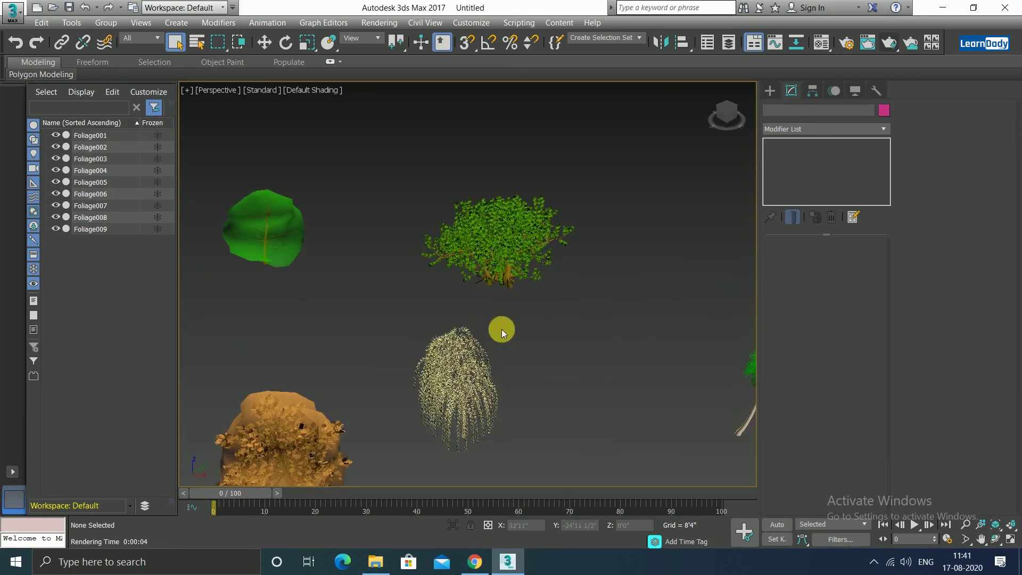
middle_click_drag(501, 328, 527, 317, "alt")
left_click(276, 245)
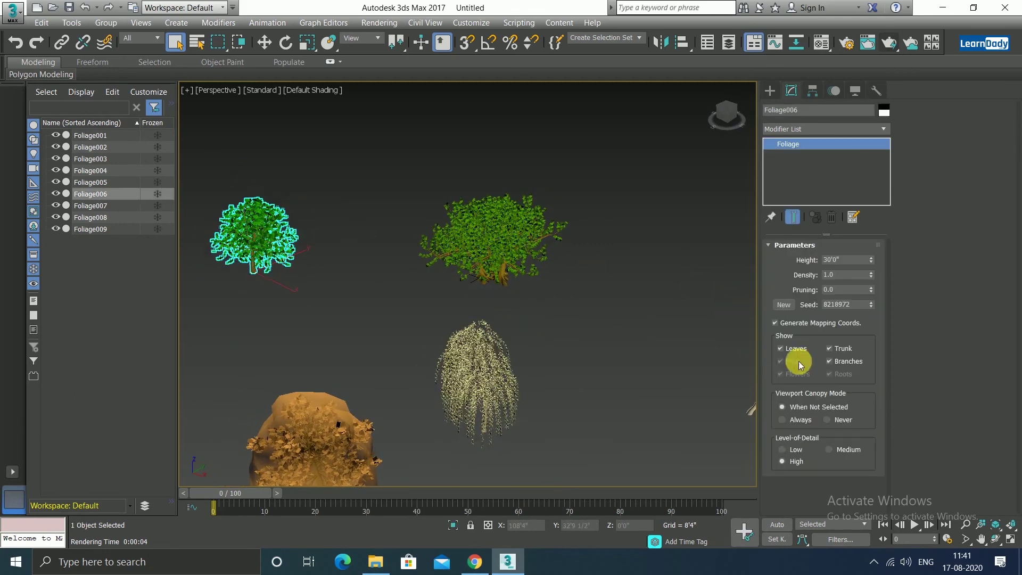
left_click(826, 420)
scroll(479, 298, "down", 5)
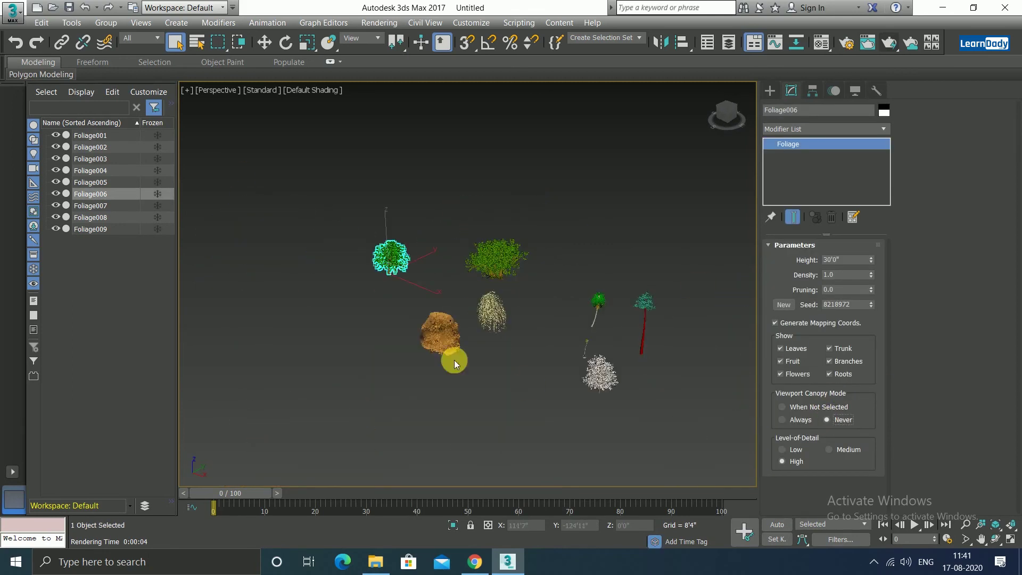
middle_click_drag(454, 358, 409, 364)
scroll(408, 364, "up", 3)
scroll(430, 346, "up", 2)
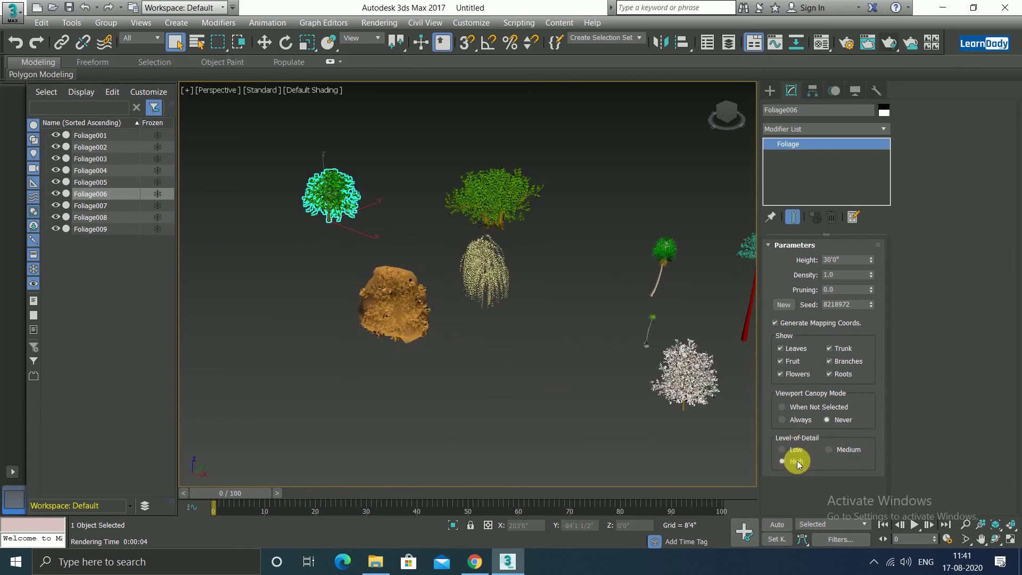
- Switch the willow Foliage005's level of detail to Low, then back to High
scroll(488, 268, "up", 5)
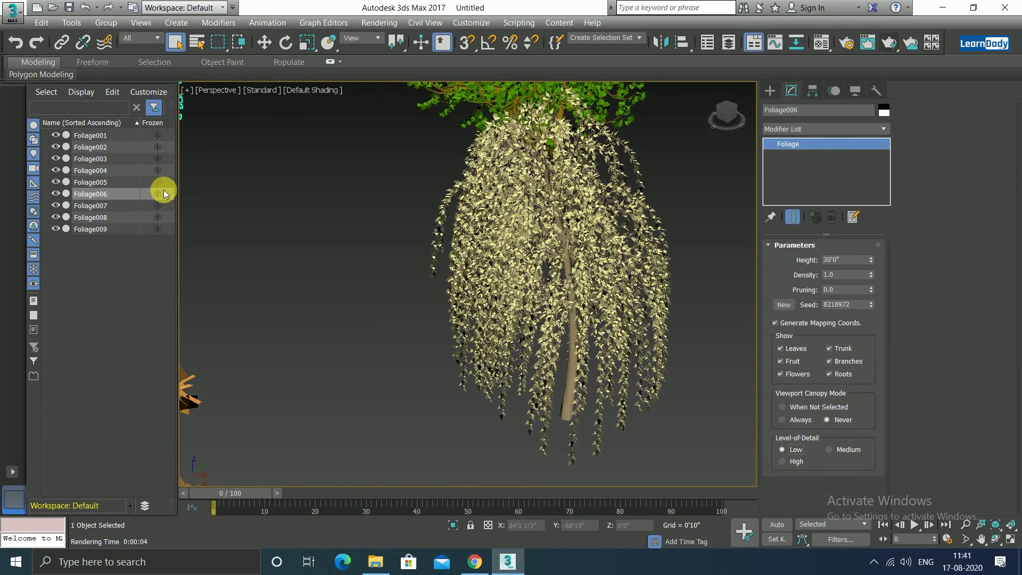
left_click(551, 271)
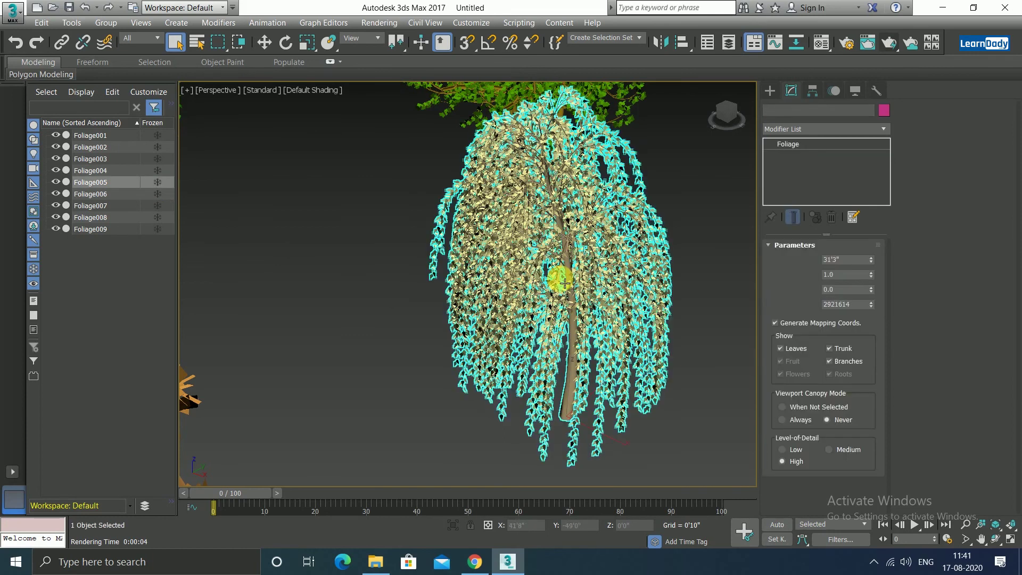
left_click(786, 451)
left_click(353, 201)
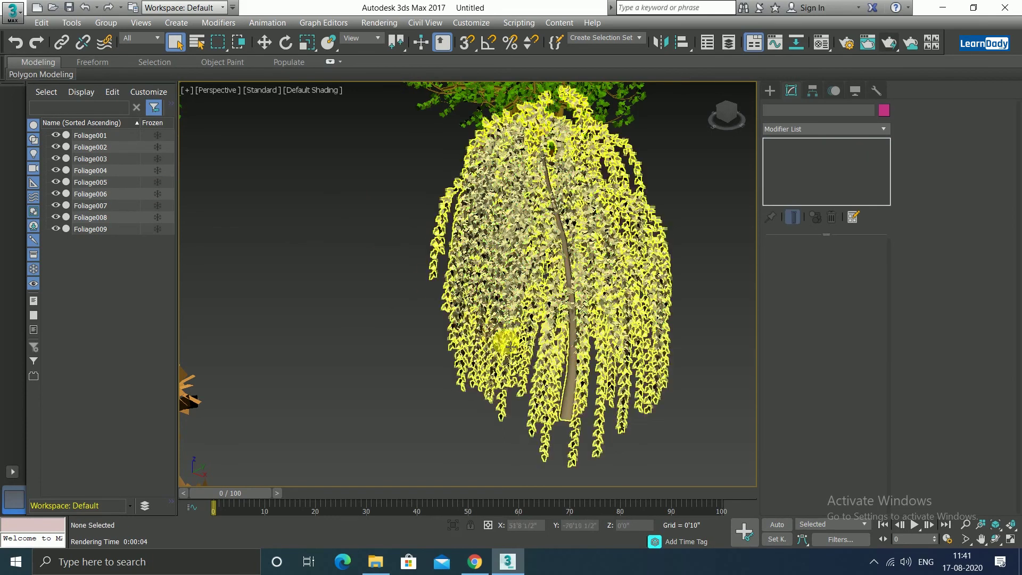
left_click(577, 278)
left_click(796, 462)
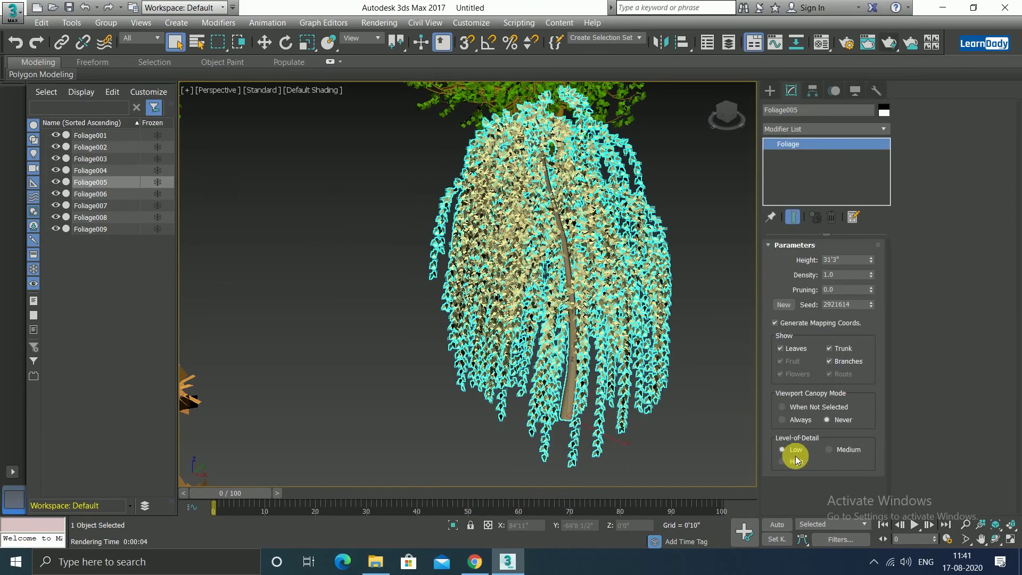
scroll(378, 255, "down", 5)
scroll(385, 279, "down", 2)
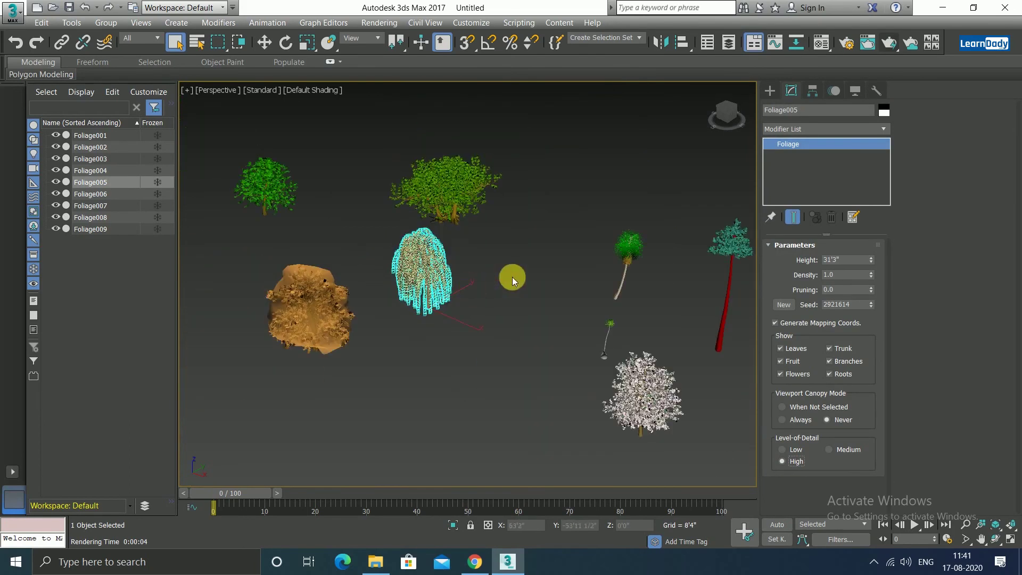
left_click(500, 254)
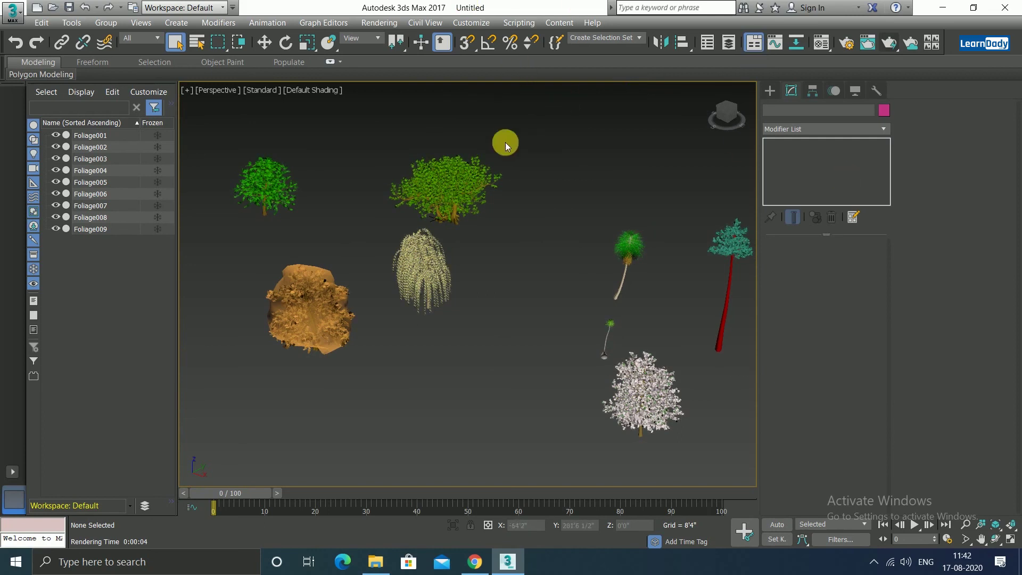
- Pan and zoom the Perspective view to frame all nine plants
scroll(635, 365, "down", 5)
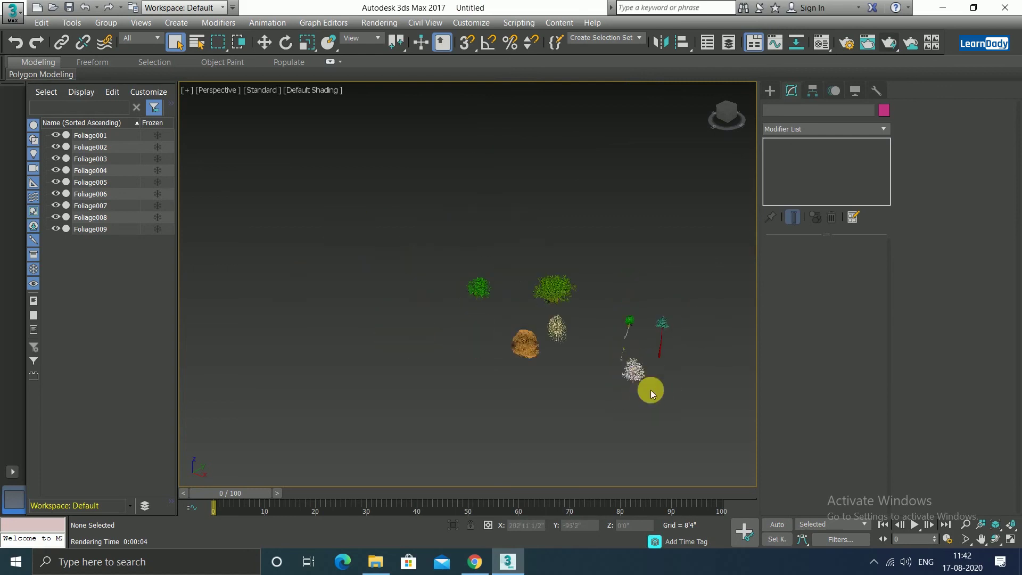
middle_click_drag(634, 368, 541, 375)
scroll(535, 339, "up", 2)
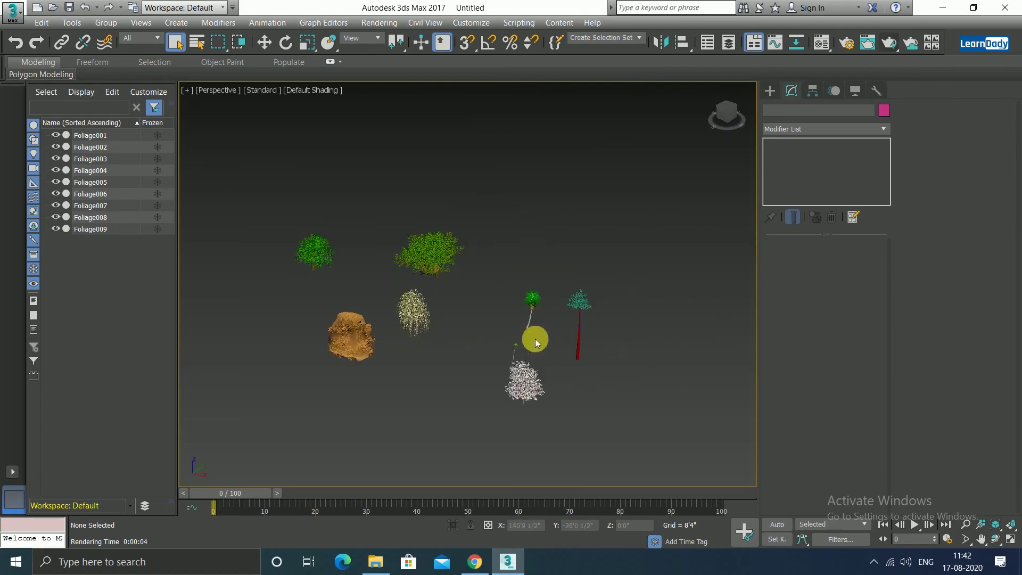
scroll(589, 343, "up", 5)
scroll(484, 206, "down", 3)
scroll(492, 253, "down", 3)
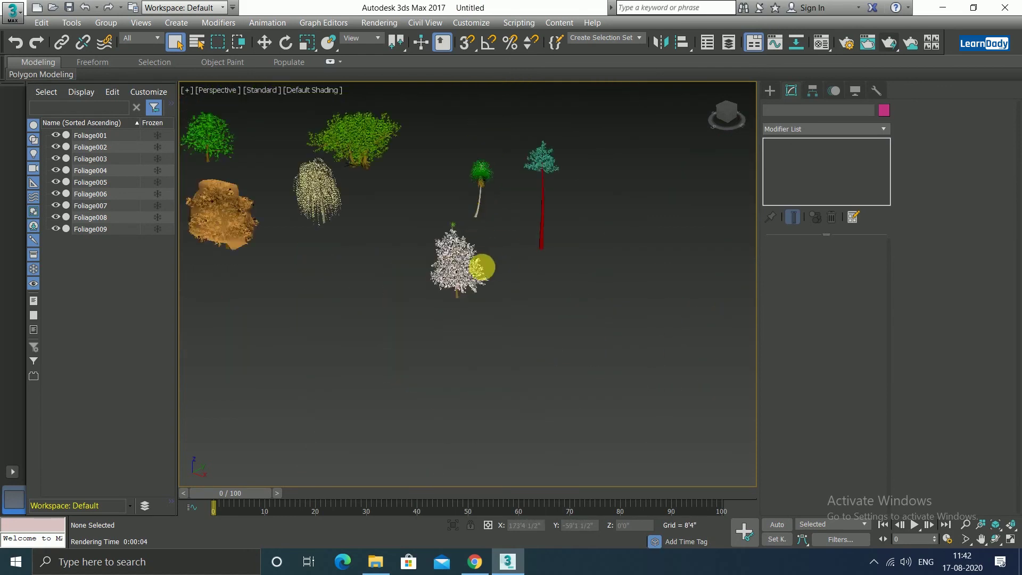
mouse_move(482, 265)
middle_mouse_down()
mouse_move(425, 310)
mouse_move(552, 322)
middle_mouse_up()
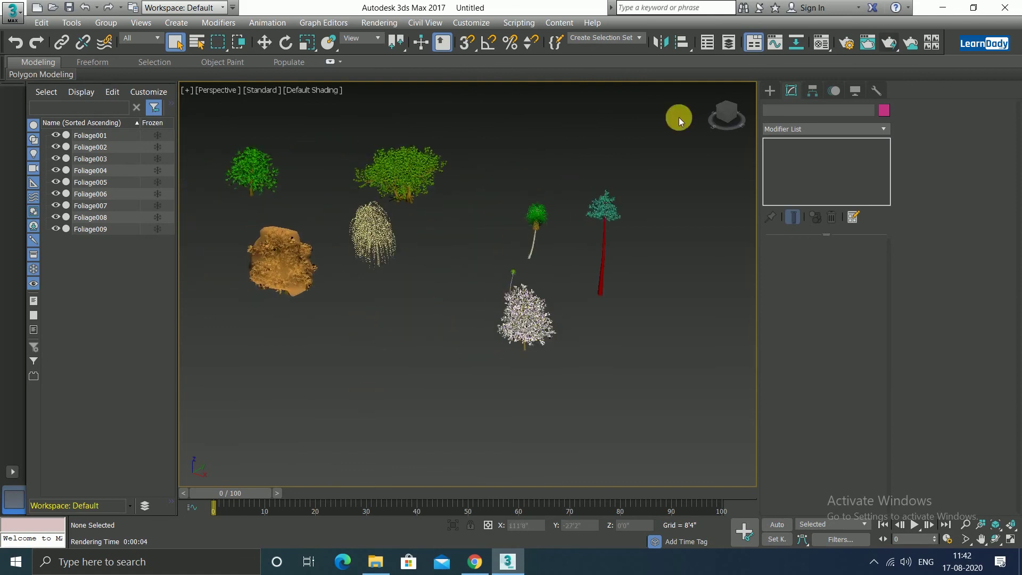
- Set the Create panel's object category to AEC Extended, showing Foliage, Railing and Wall
left_click(771, 88)
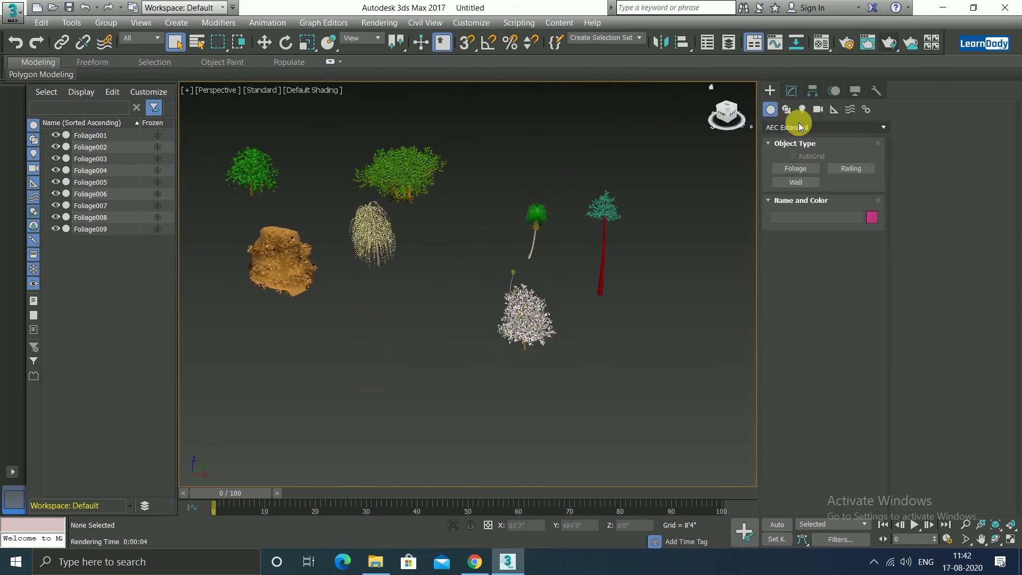
left_click(798, 128)
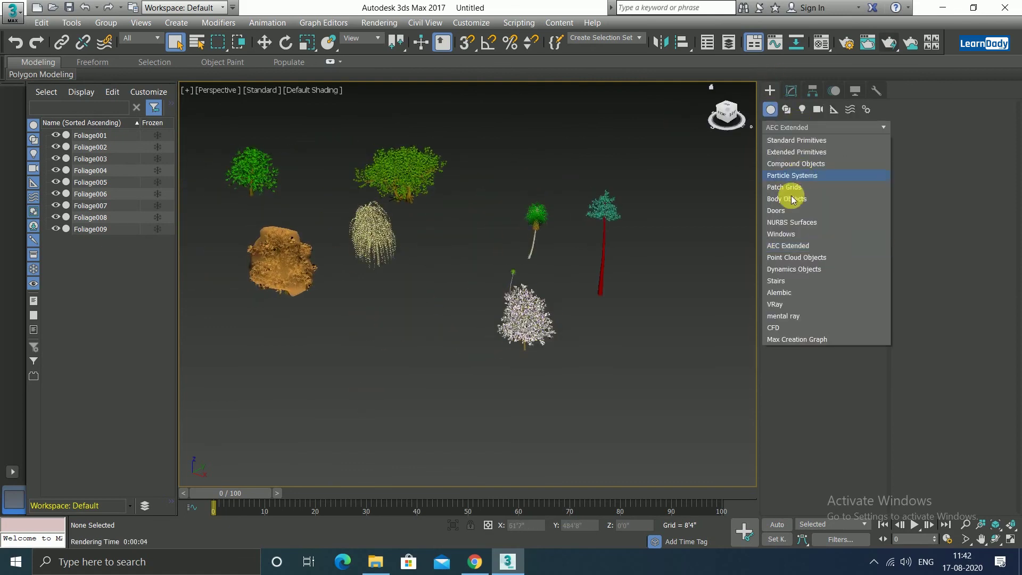
left_click(788, 248)
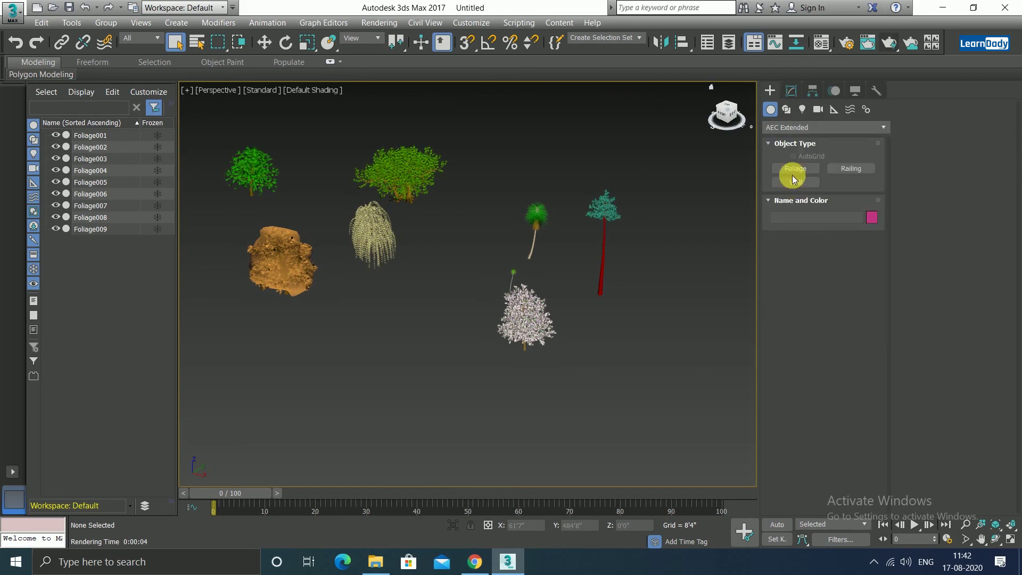
left_click(791, 128)
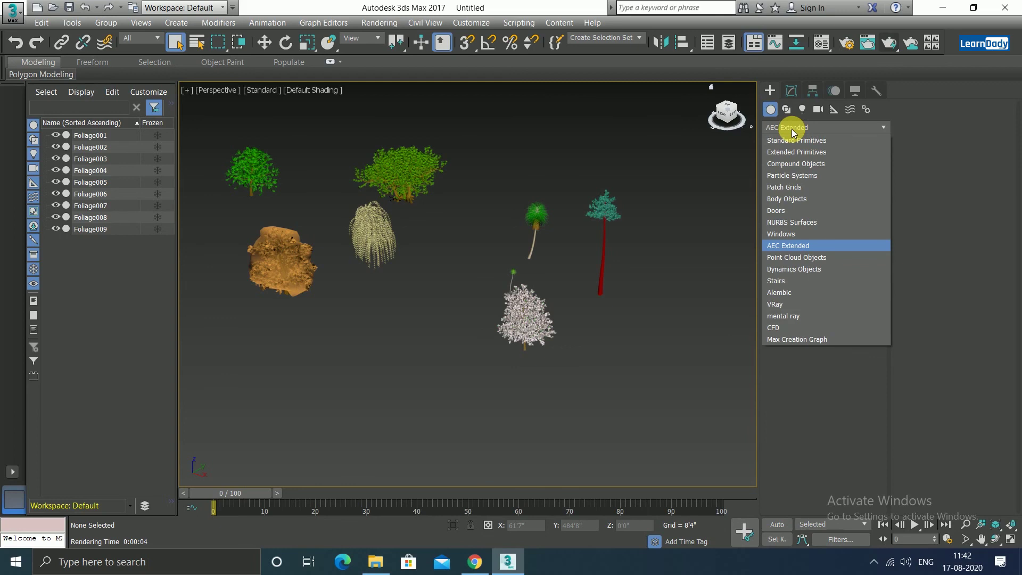
left_click(677, 346)
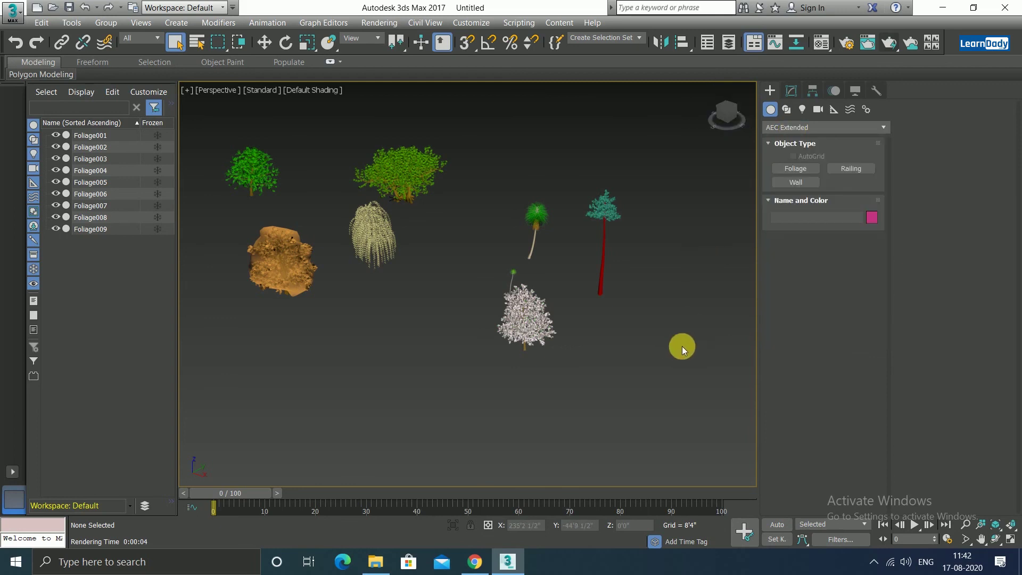